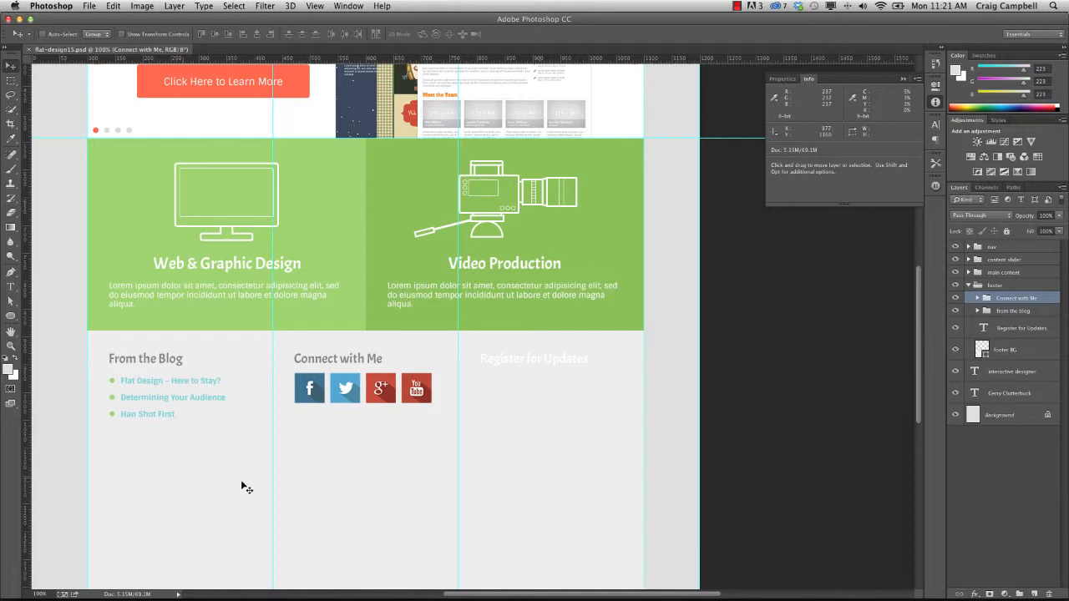
- Draw a rectangle over the third footer column, filled with the coral sampled from the "Click Here to Learn More" button
{"action": "left_click_drag", "start_coordinate": [15, 317], "coordinate": [40, 314]}
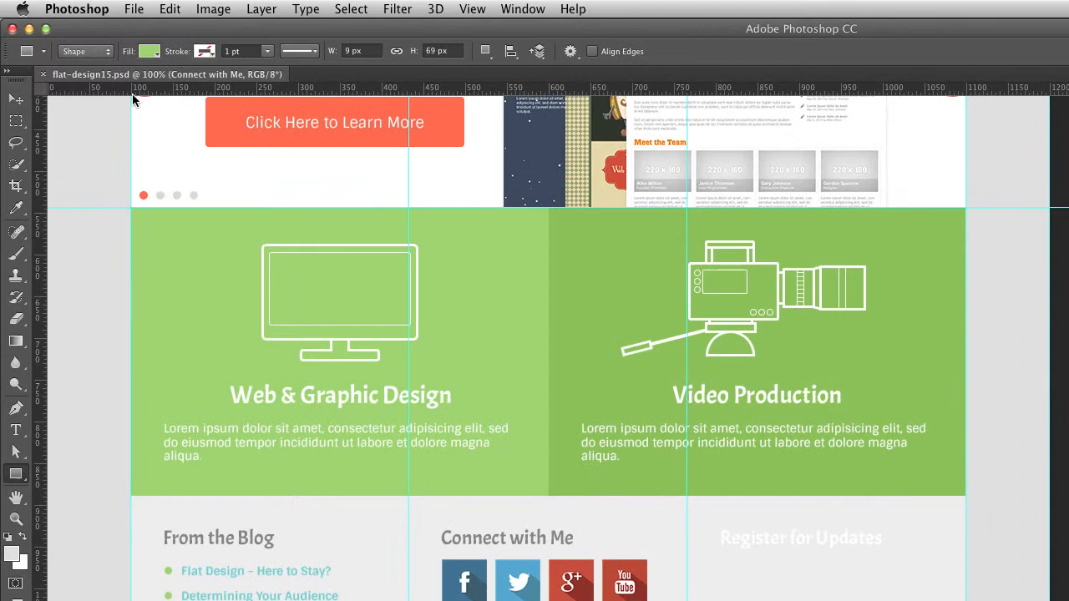
{"action": "left_click", "coordinate": [151, 52]}
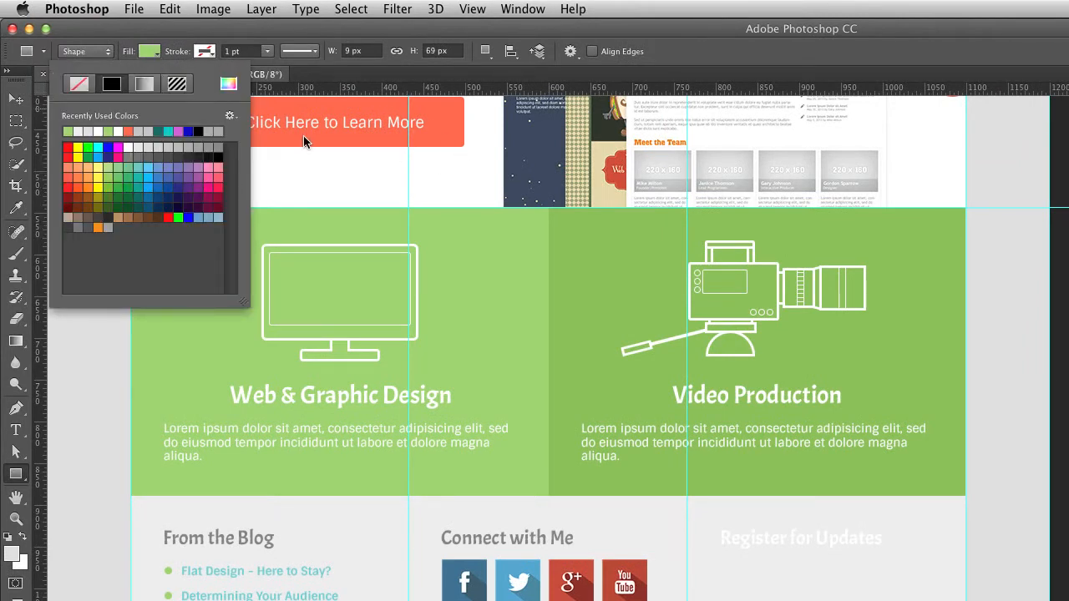
{"action": "left_click", "coordinate": [229, 84]}
{"action": "left_click", "coordinate": [438, 117]}
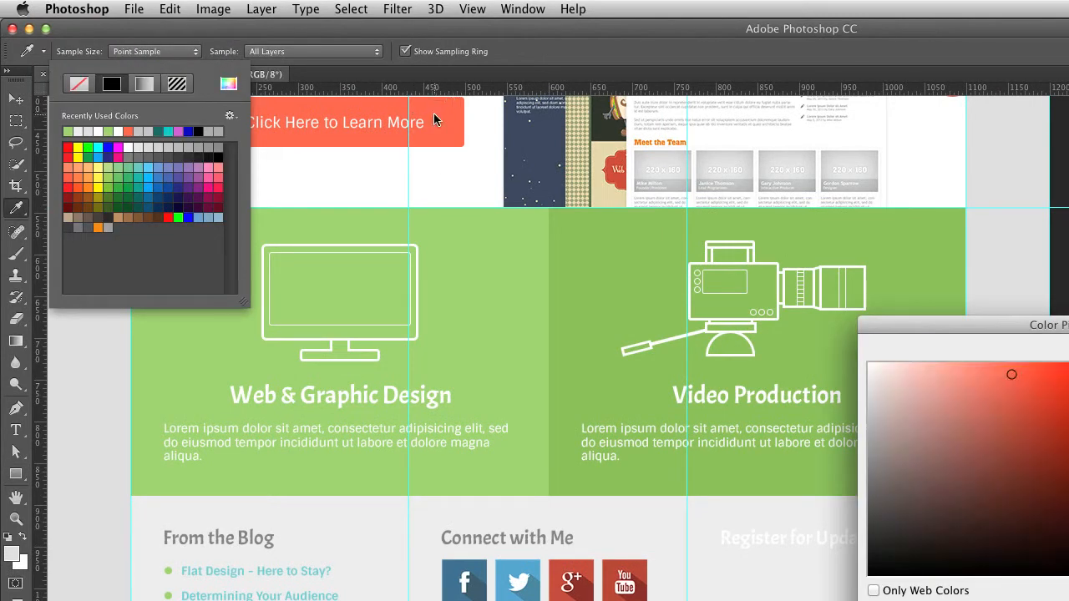
{"action": "key", "text": "Return"}
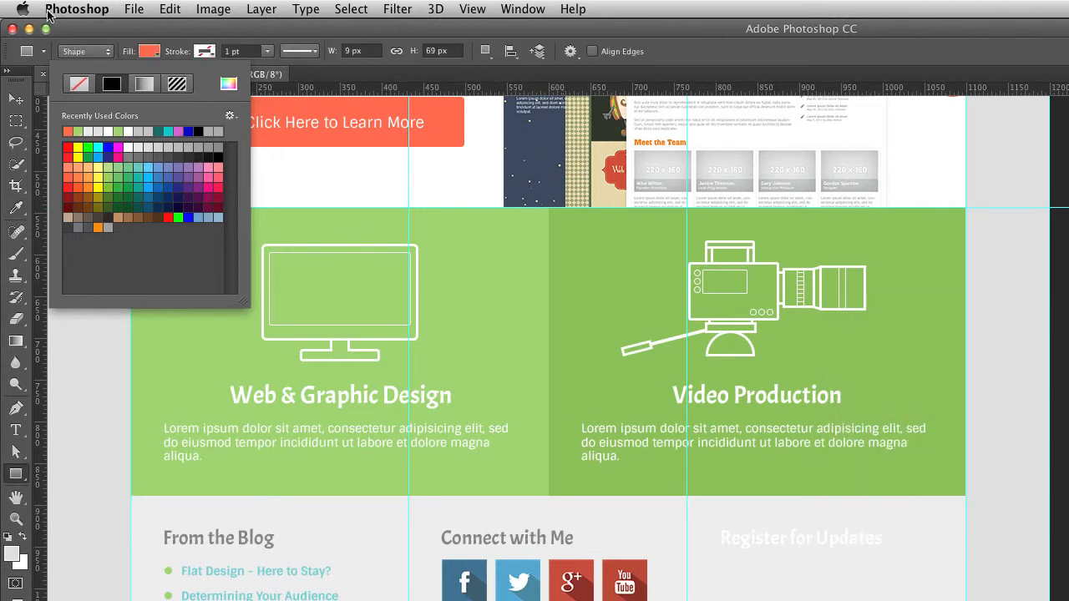
{"action": "left_click", "coordinate": [142, 57]}
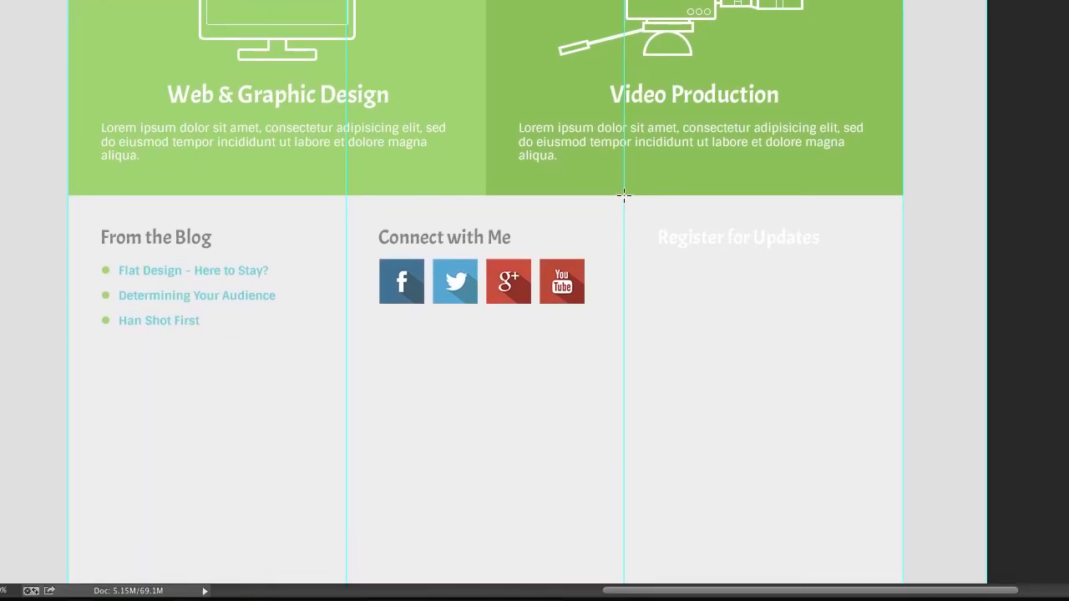
{"action": "left_click_drag", "start_coordinate": [624, 195], "coordinate": [897, 543]}
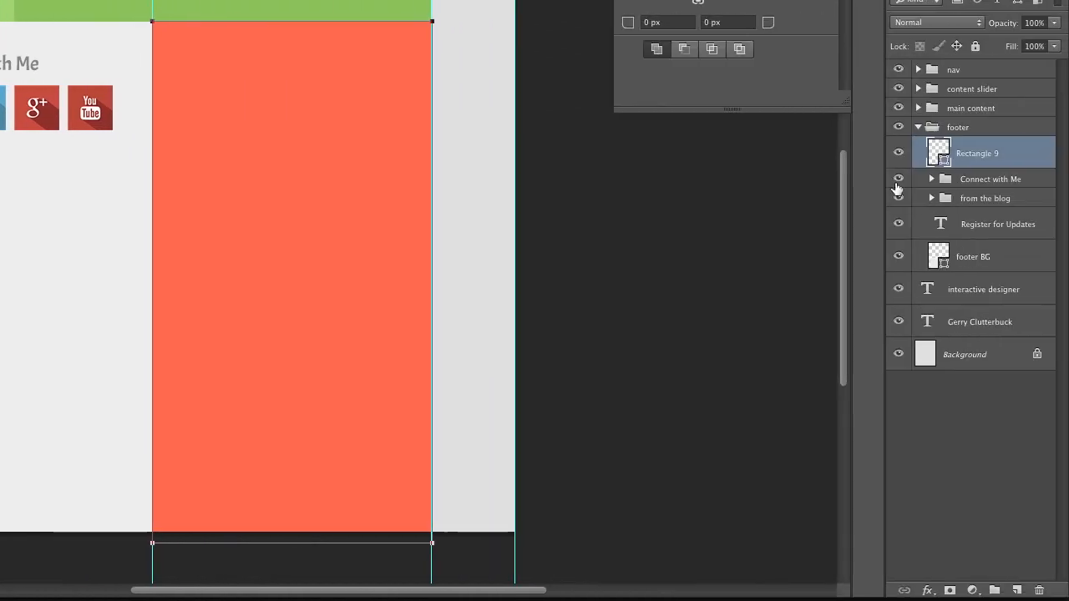
- Move the coral rectangle's layer directly below the "Register for Updates" text layer and hide the guides
{"action": "left_click_drag", "start_coordinate": [965, 157], "coordinate": [967, 241]}
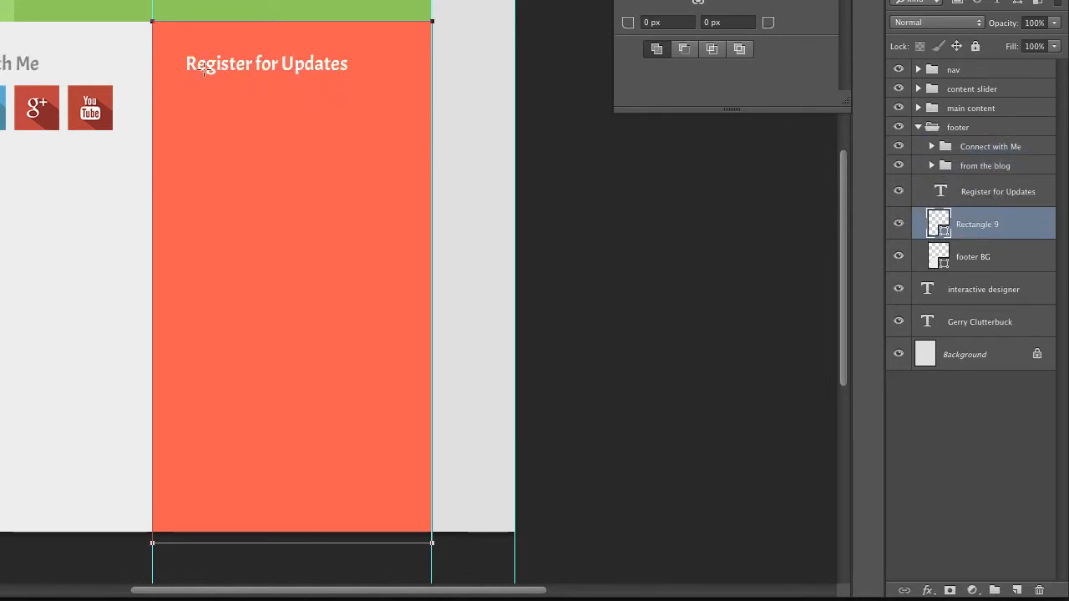
{"action": "key", "text": "v"}
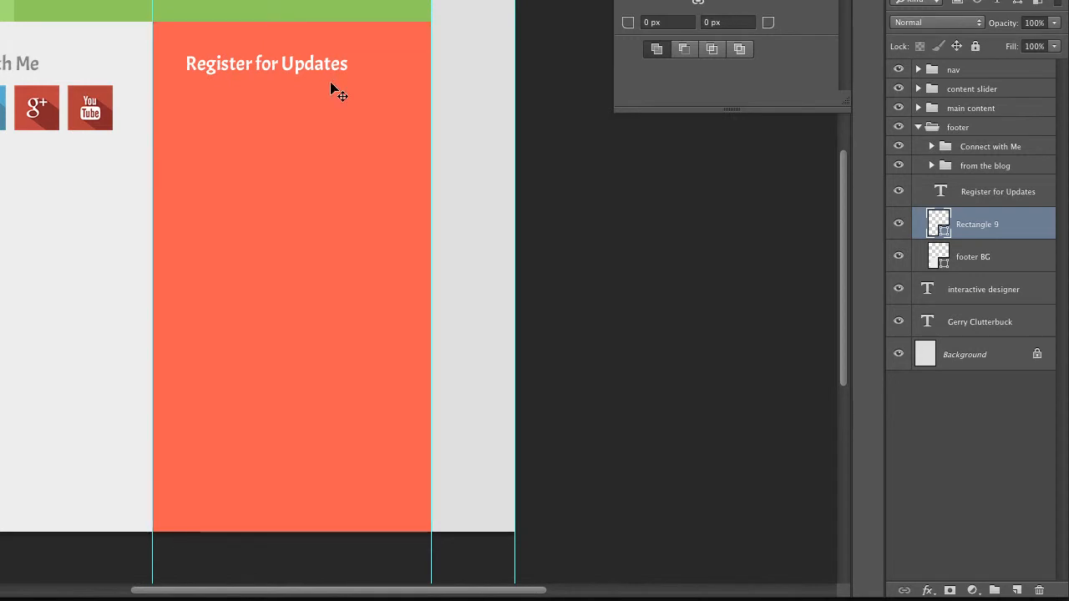
{"action": "key", "text": "ctrl+semicolon"}
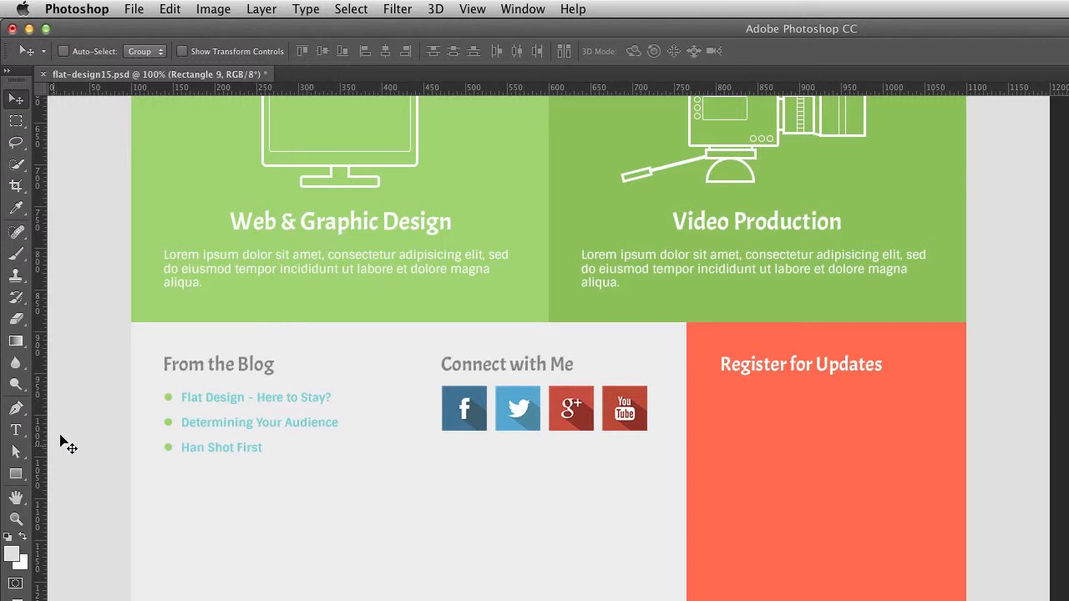
- On a new layer, draw a white rectangle about 235 × 45 px below the "Register for Updates" heading
{"action": "left_click", "coordinate": [14, 476]}
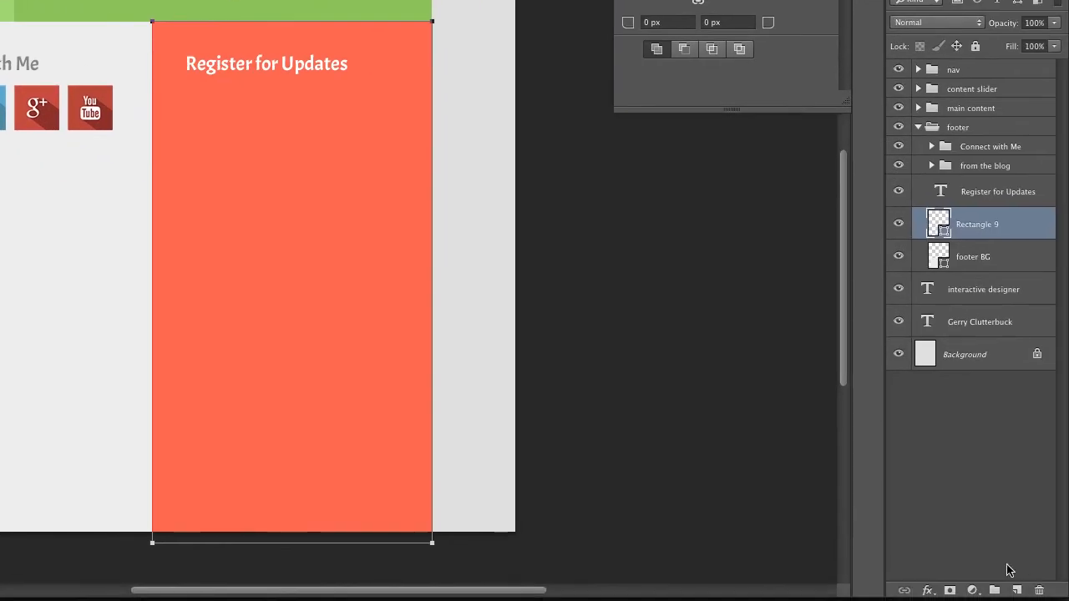
{"action": "left_click", "coordinate": [1017, 591]}
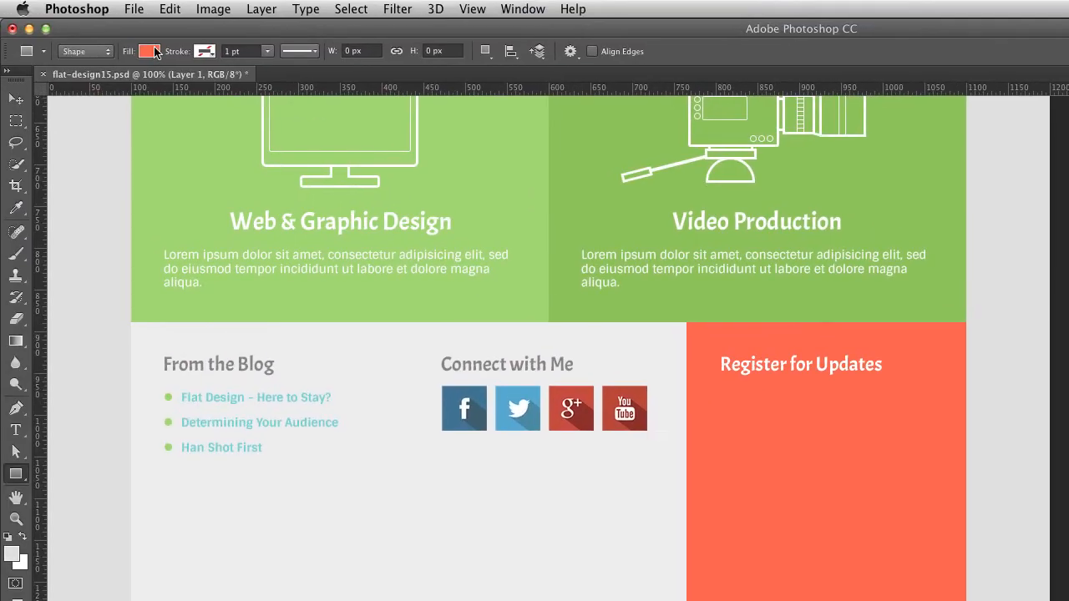
{"action": "left_click", "coordinate": [151, 52]}
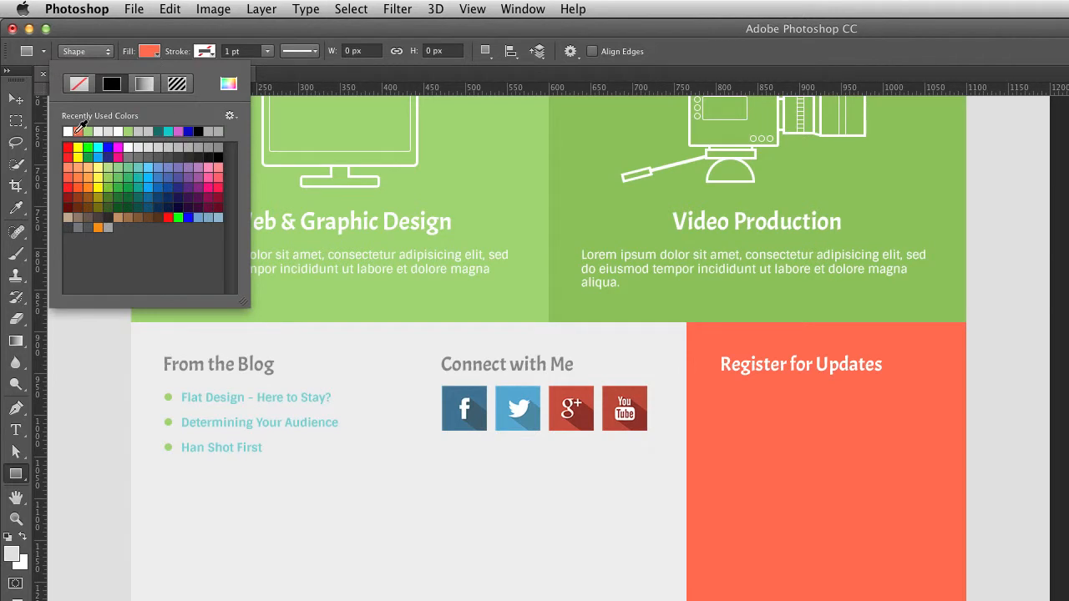
{"action": "left_click", "coordinate": [229, 83]}
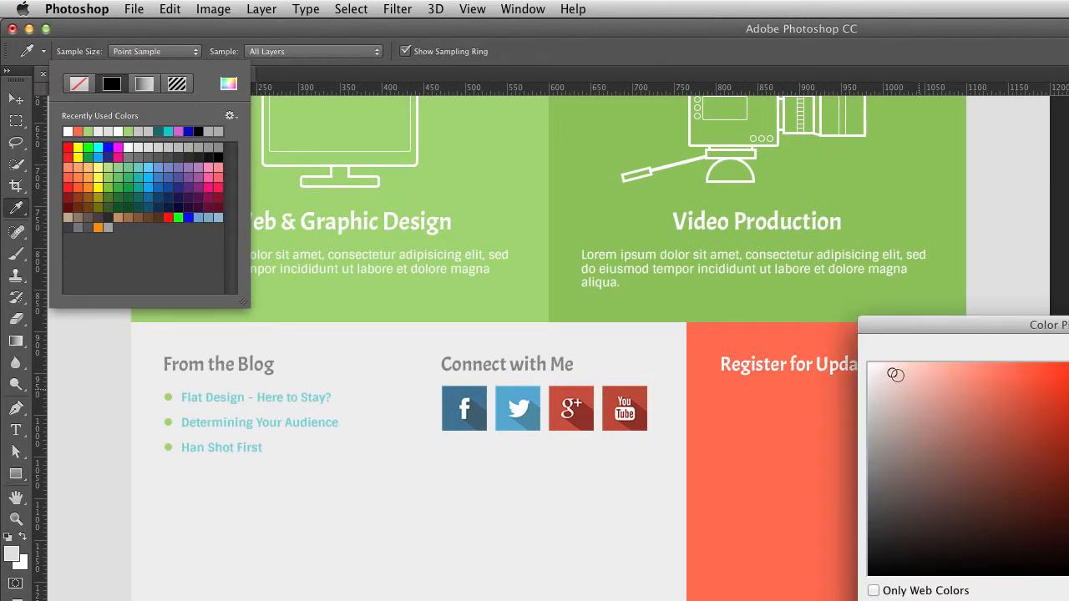
{"action": "key", "text": "Return"}
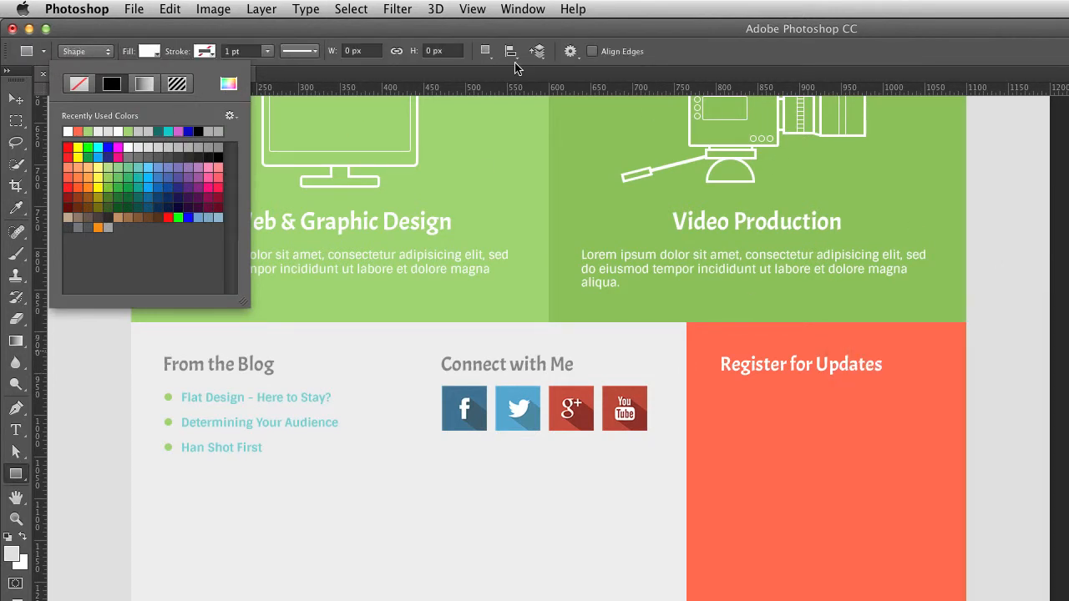
{"action": "left_click", "coordinate": [147, 51]}
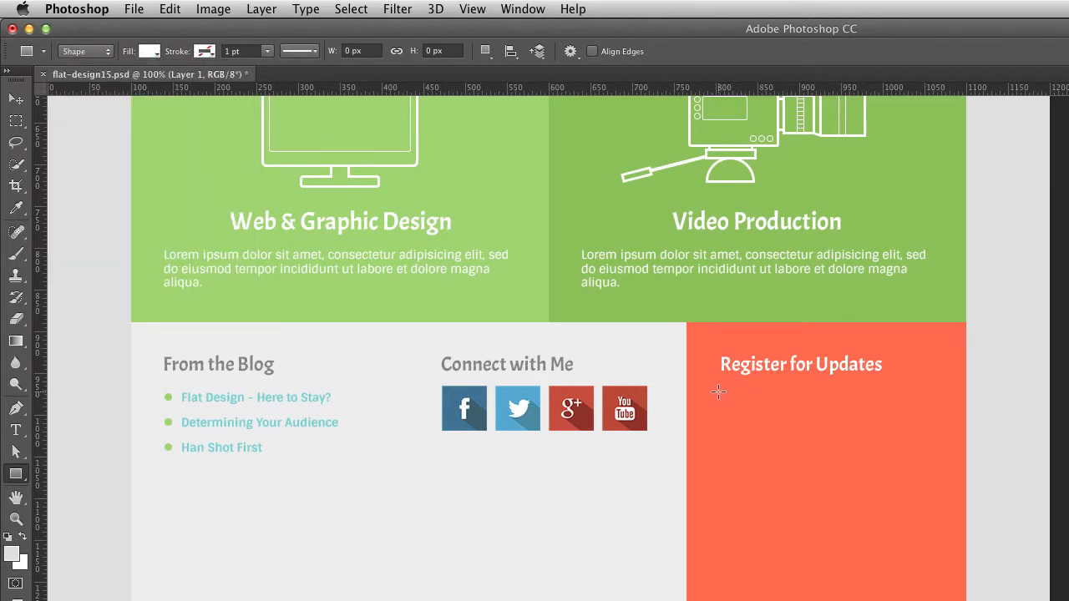
{"action": "left_click_drag", "start_coordinate": [715, 397], "coordinate": [911, 433]}
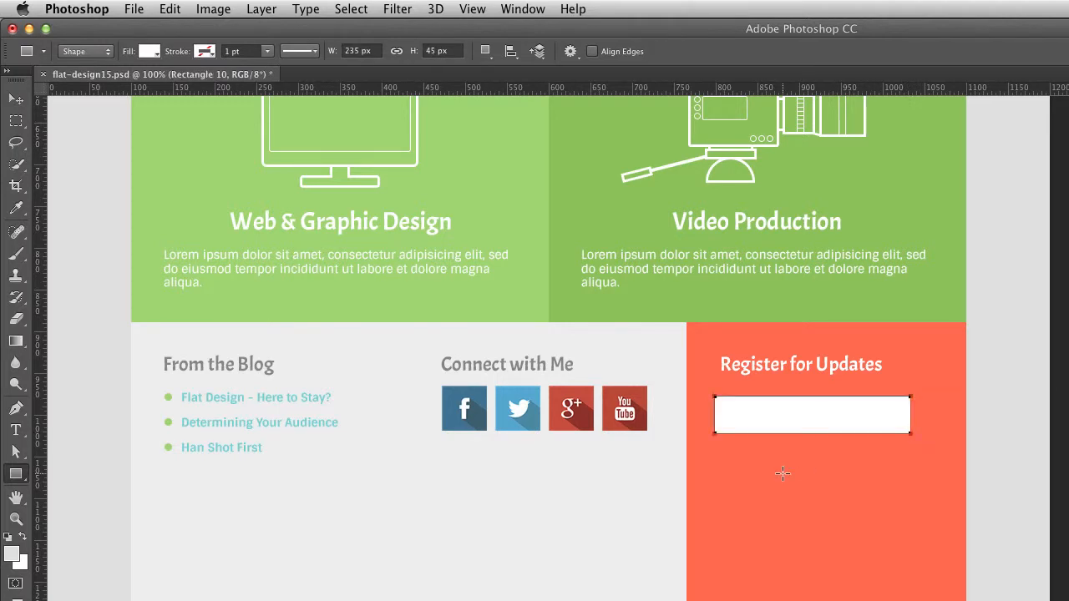
- Nudge the white box to 40 px inside the coral column's left edge, under the heading's start, and raise it 9 px
{"action": "key", "text": "v"}
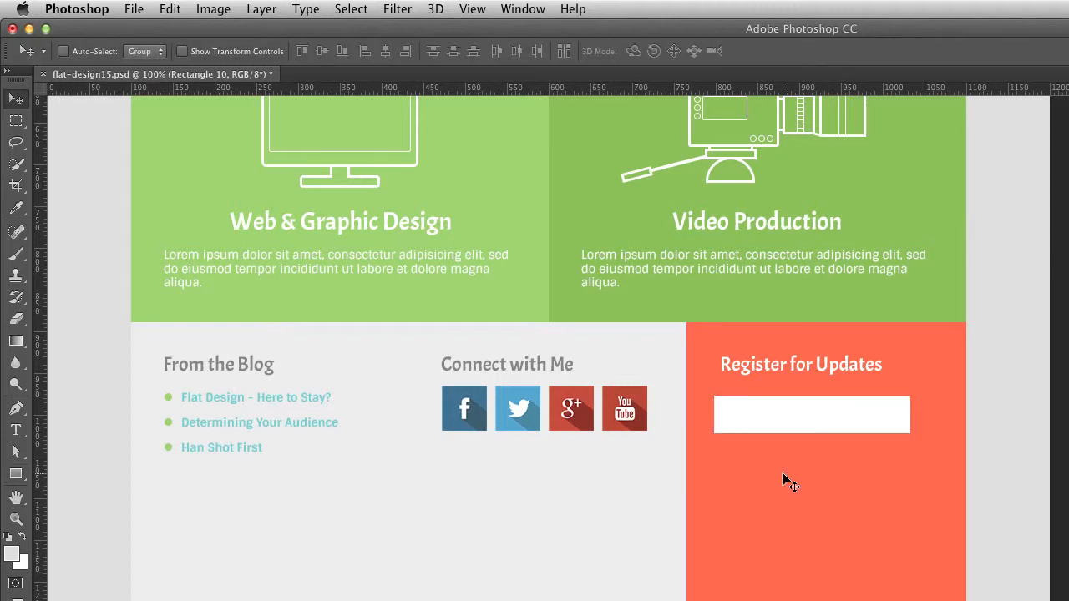
{"action": "key", "text": "shift+Left"}
{"action": "key", "text": "shift+Left"}
{"action": "key", "text": "shift+Left"}
{"action": "key", "text": "Left"}
{"action": "key", "text": "Left"}
{"action": "key", "text": "Left"}
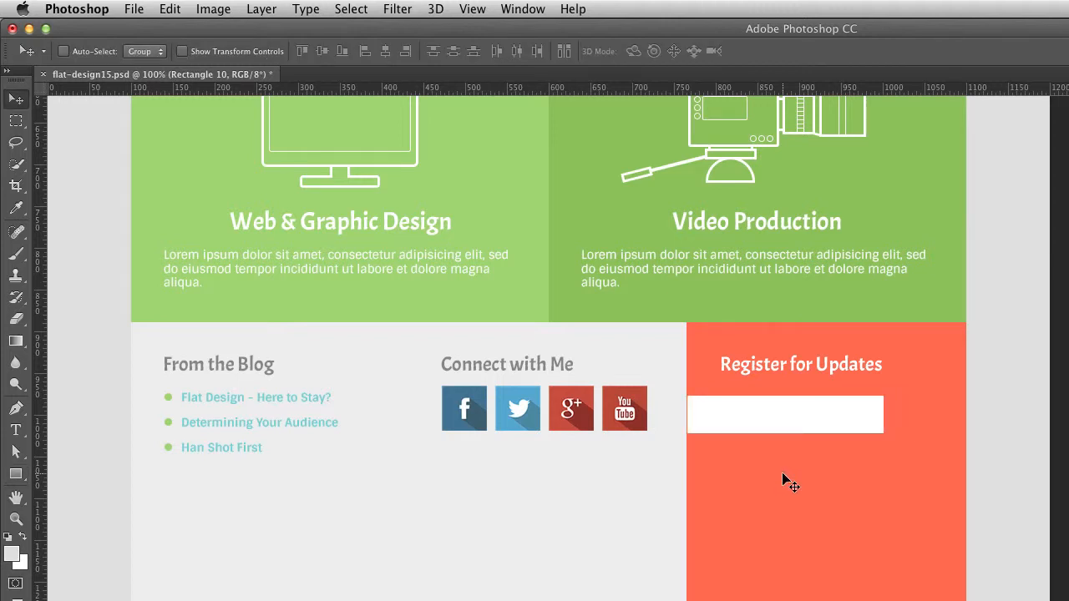
{"action": "key", "text": "Left"}
{"action": "key", "text": "shift+Right"}
{"action": "key", "text": "shift+Right"}
{"action": "key", "text": "shift+Right"}
{"action": "key", "text": "shift+Right"}
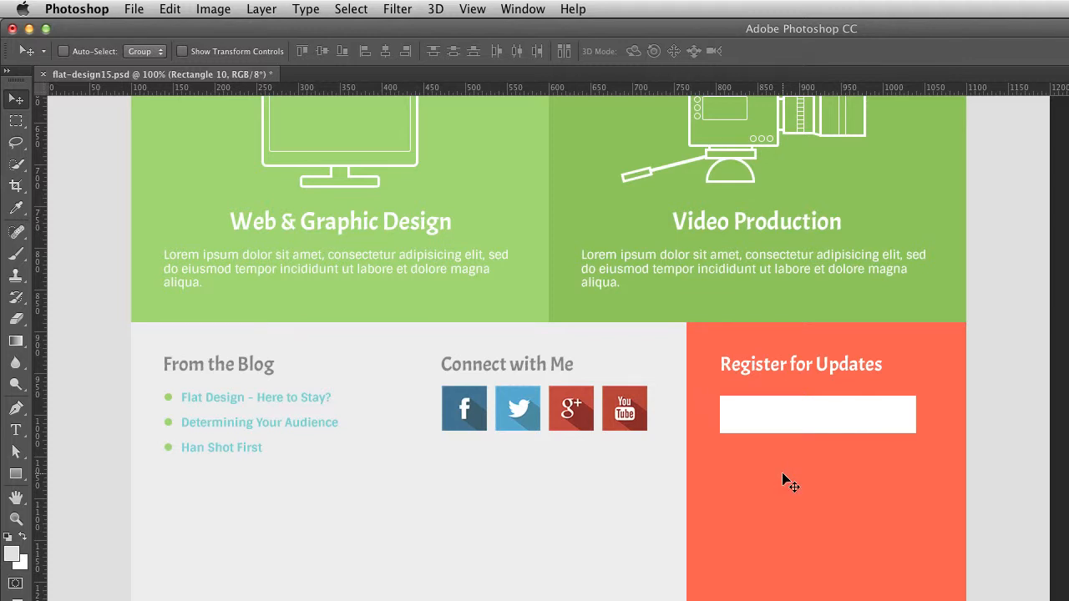
{"action": "key", "text": "shift+Up"}
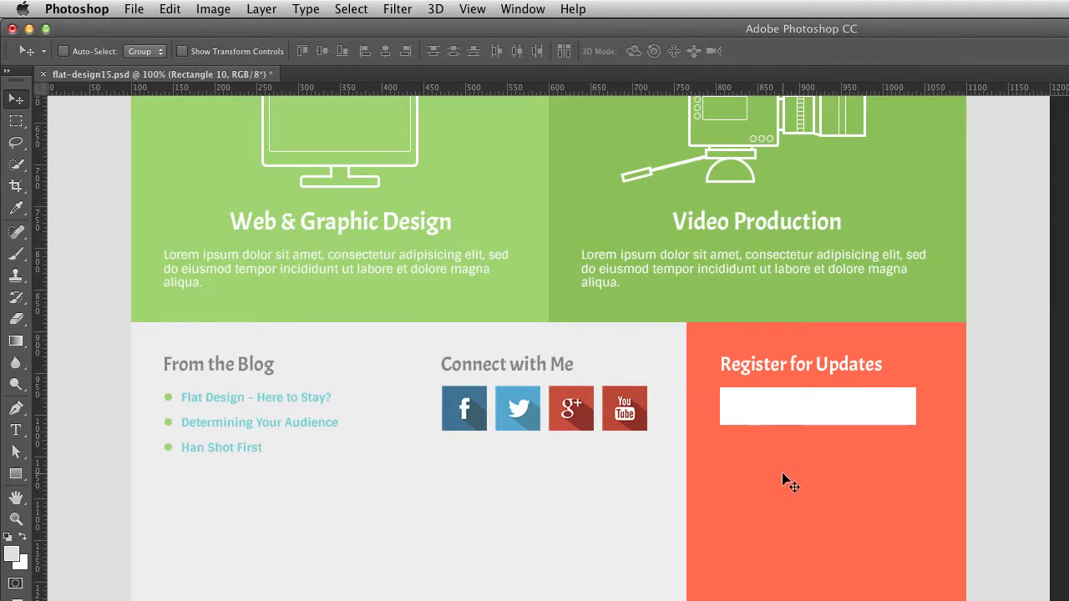
{"action": "key", "text": "Down"}
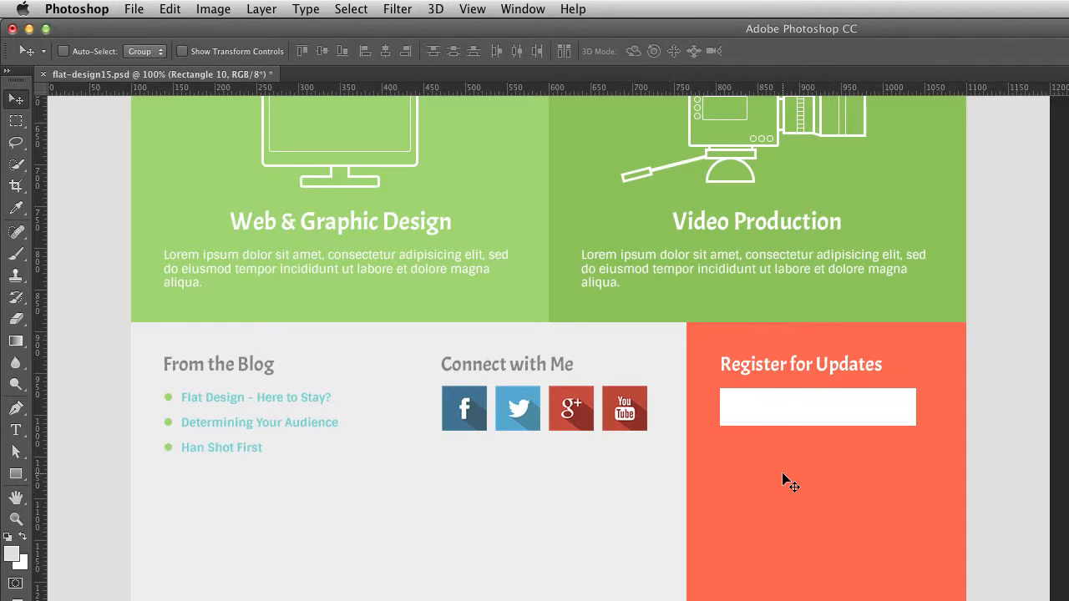
- Add the placeholder text "name" inside the white box
{"action": "key", "text": "t"}
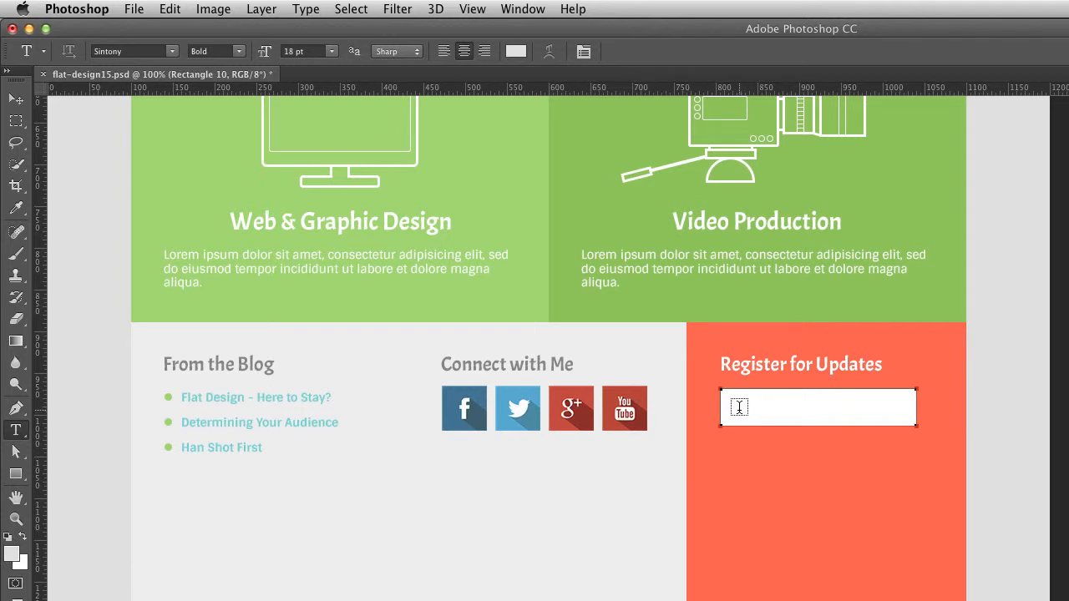
{"action": "left_click", "coordinate": [739, 408]}
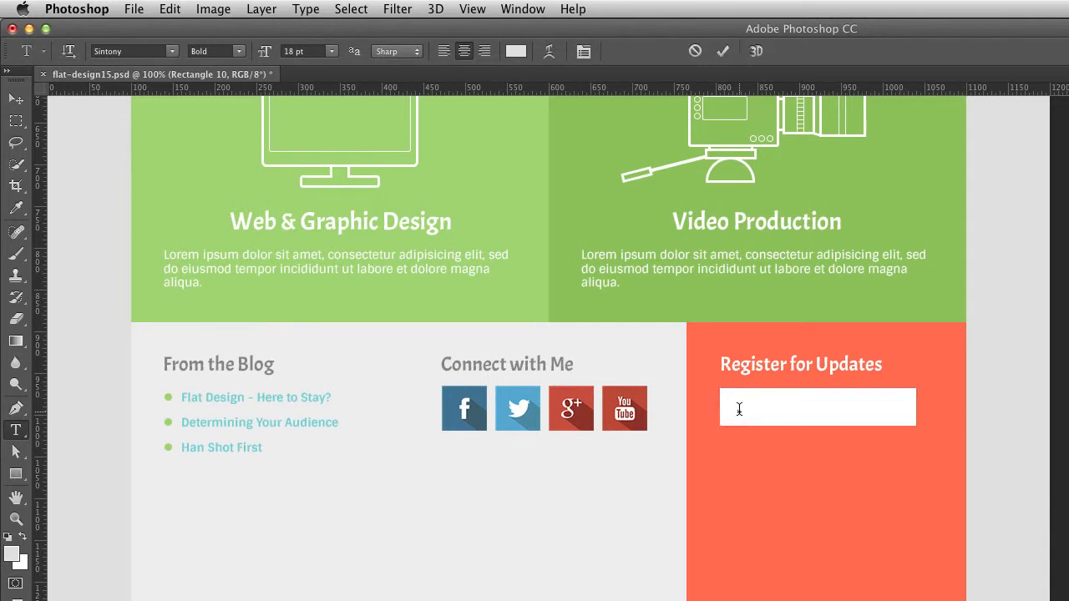
{"action": "type", "text": "name"}
{"action": "key", "text": "KP_Enter"}
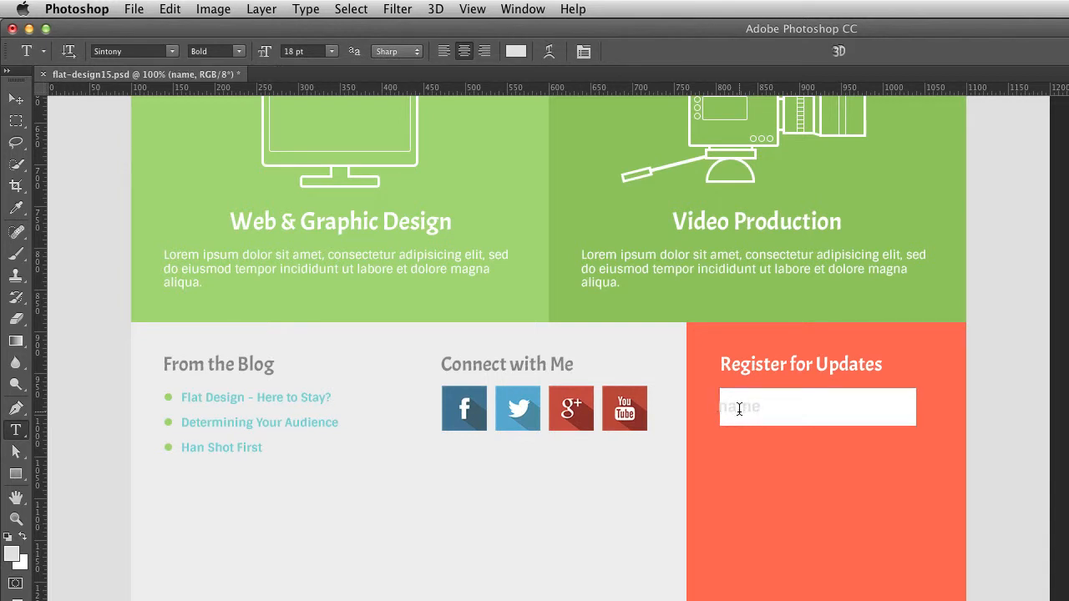
- Format the "name" placeholder as left-aligned Sintony Regular and shift it 10 px left within its box
{"action": "left_click", "coordinate": [448, 52]}
{"action": "left_click", "coordinate": [215, 51]}
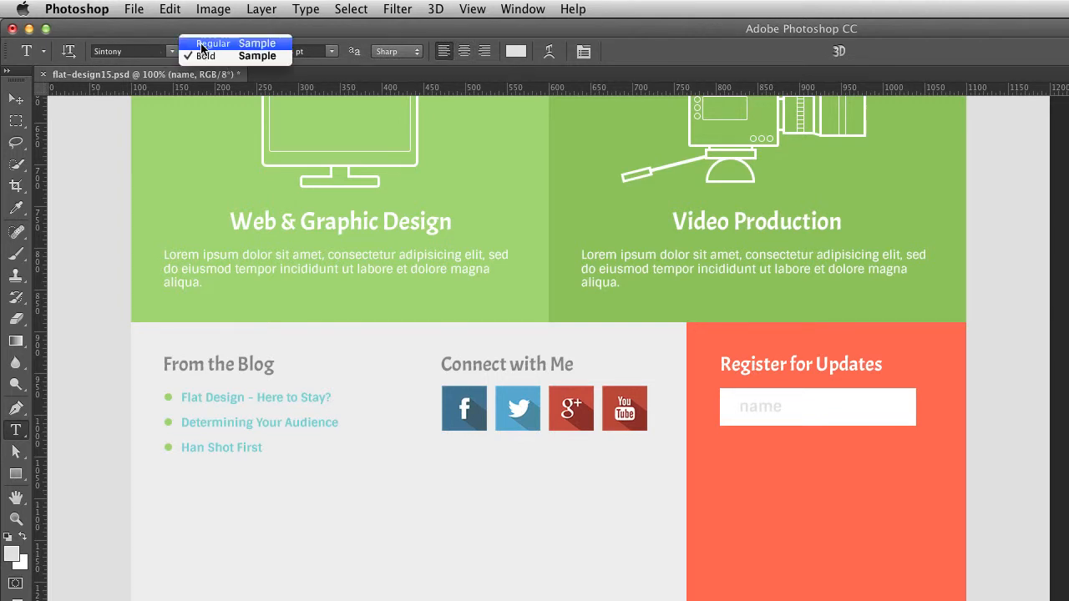
{"action": "left_click", "coordinate": [203, 43]}
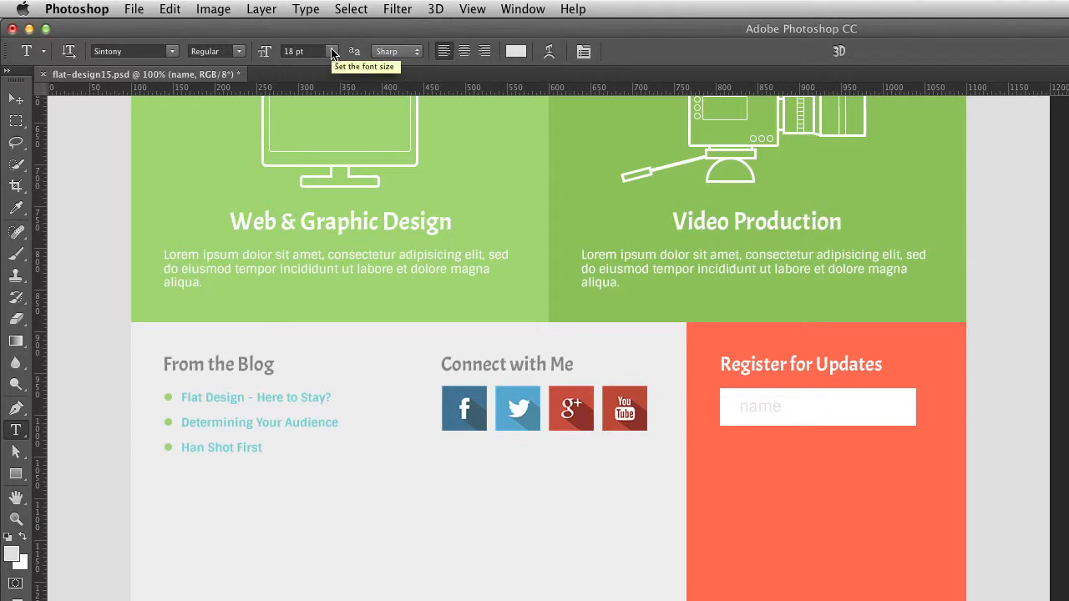
{"action": "left_click", "coordinate": [16, 99]}
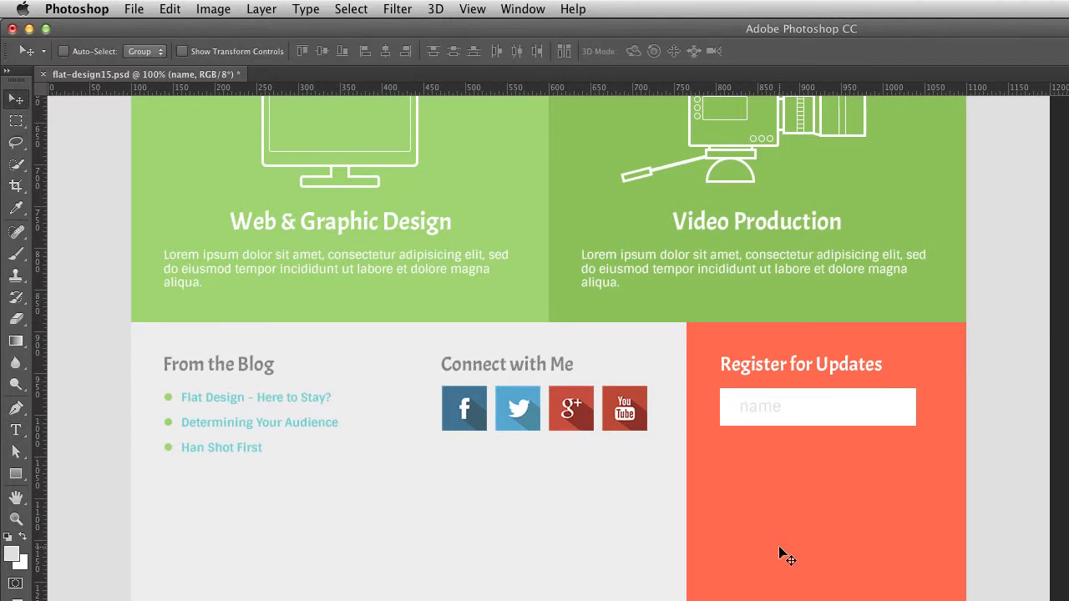
{"action": "key", "text": "shift+Left"}
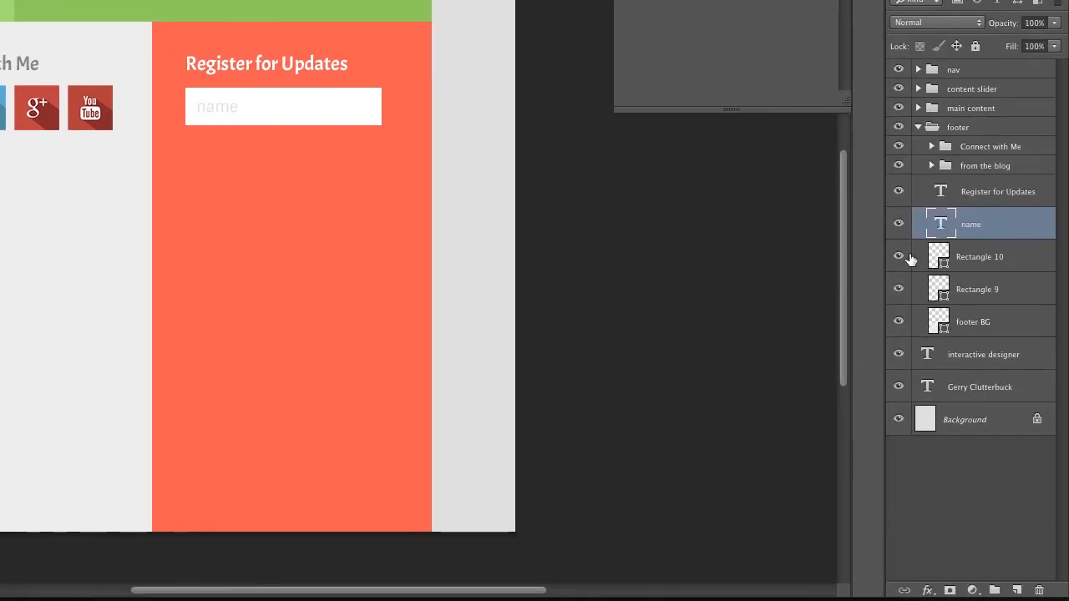
- Duplicate the white box together with its "name" text and move the copies 60 px down
{"action": "left_click", "coordinate": [899, 258]}
{"action": "left_click", "coordinate": [898, 258]}
{"action": "left_click", "coordinate": [964, 260]}
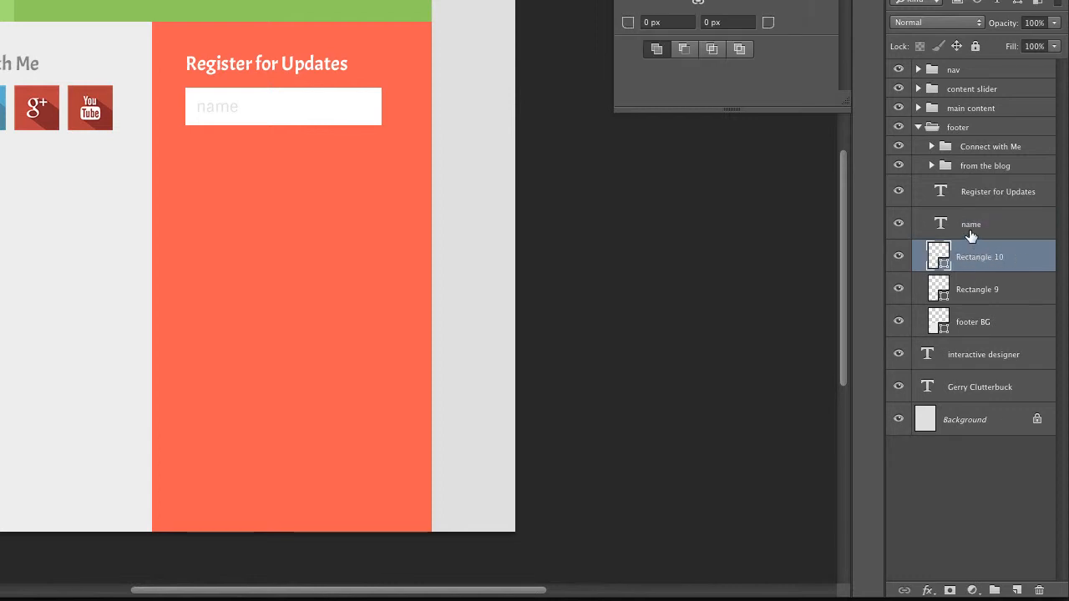
{"action": "left_click", "coordinate": [973, 230], "text": "shift"}
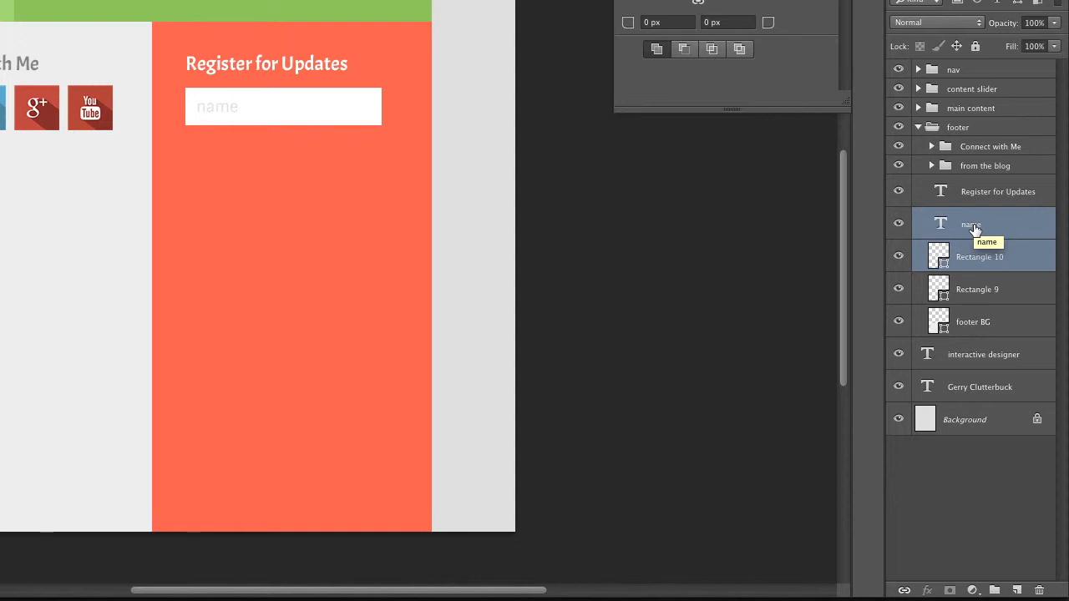
{"action": "key", "text": "ctrl+j"}
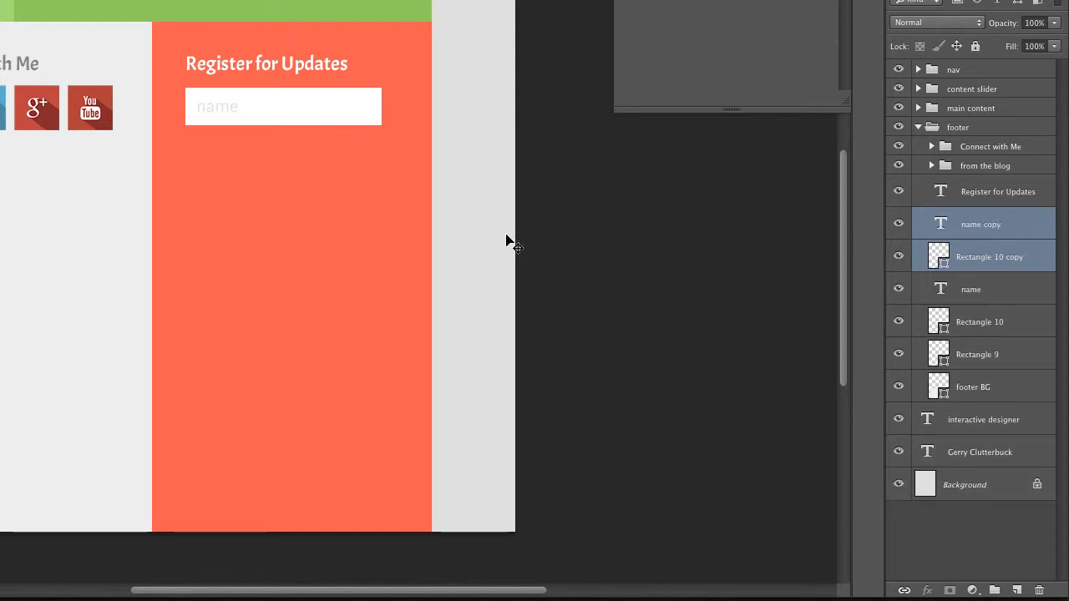
{"action": "key", "text": "shift+Down"}
{"action": "key", "text": "shift+Down"}
{"action": "key", "text": "shift+Down"}
{"action": "key", "text": "shift+Down"}
{"action": "key", "text": "shift+Down"}
{"action": "key", "text": "shift+Down"}
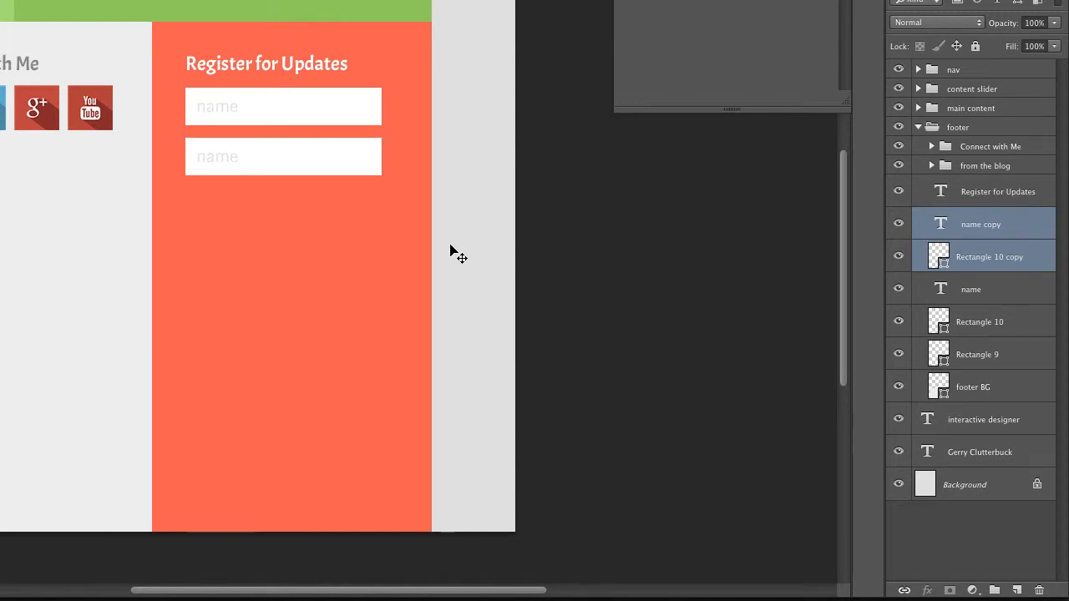
- Change the placeholder text in the duplicated lower box to "email"
{"action": "key", "text": "t"}
{"action": "double_click", "coordinate": [209, 160]}
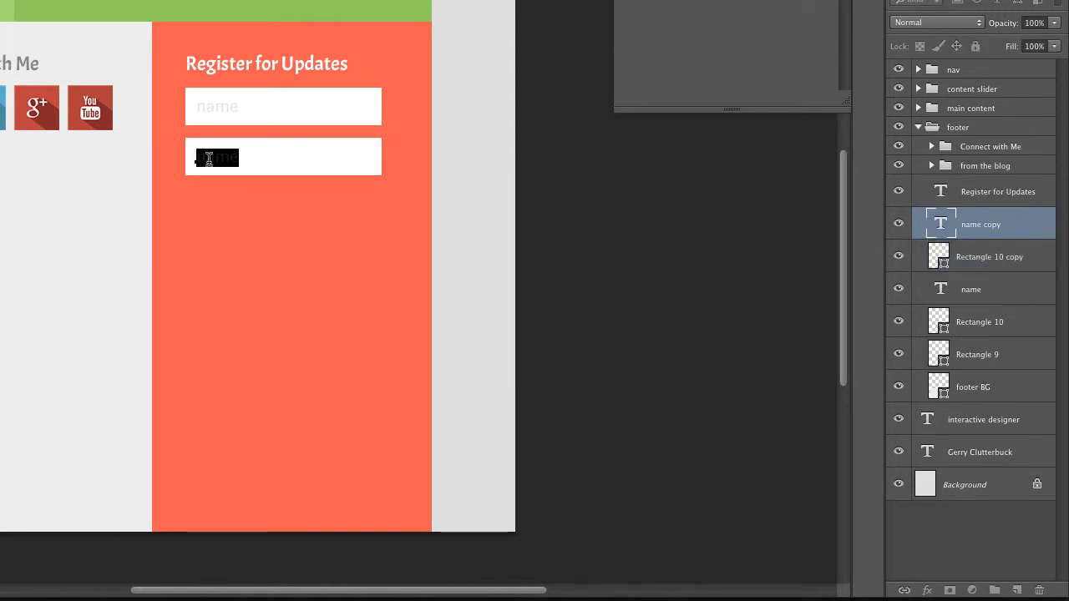
{"action": "type", "text": "emailil"}
{"action": "key", "text": "ctrl+Return"}
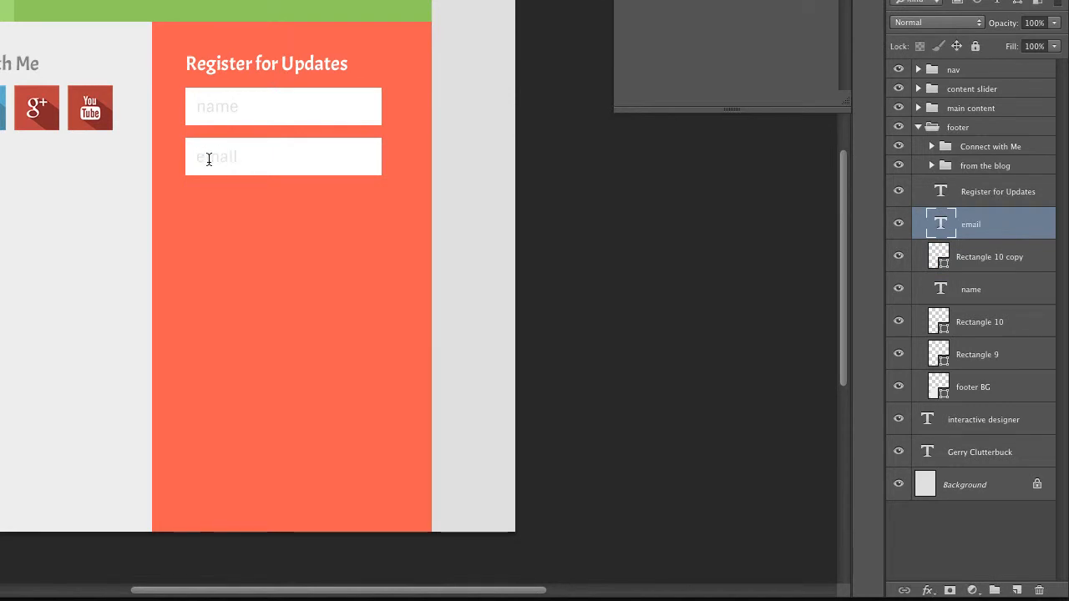
{"action": "key", "text": "v"}
{"action": "left_click", "coordinate": [293, 163], "text": "shift"}
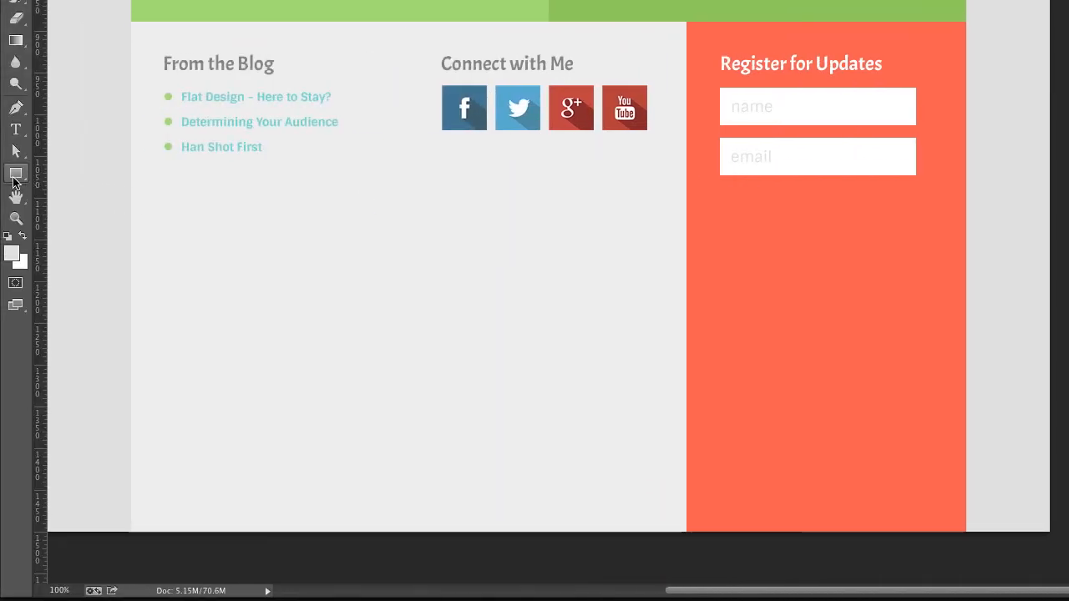
- Choose the Rounded Rectangle tool and add a new empty layer directly above the "email" text layer
{"action": "left_click_drag", "start_coordinate": [15, 179], "coordinate": [65, 188]}
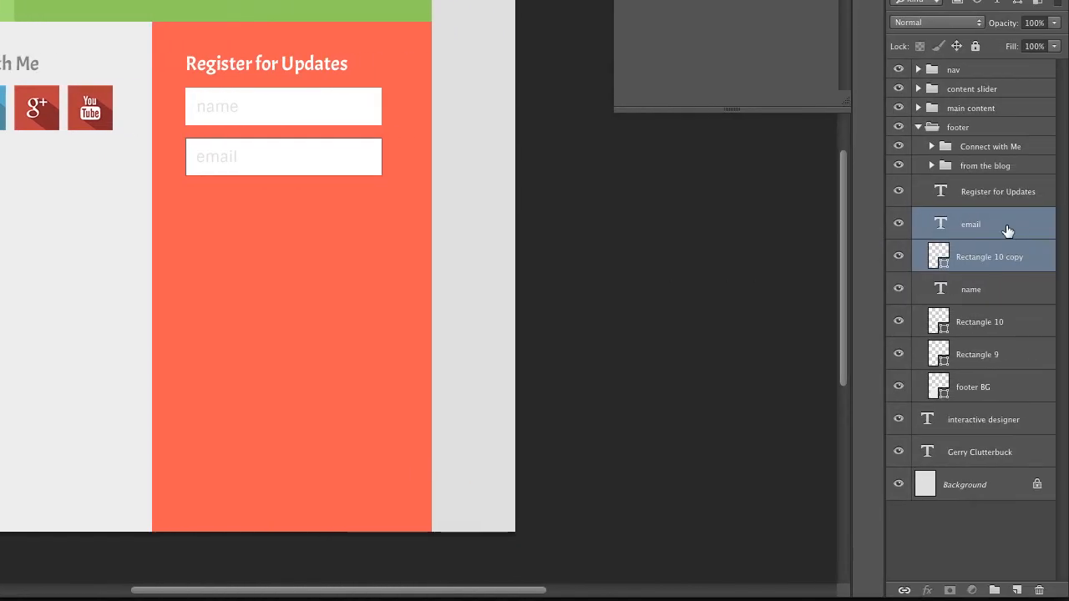
{"action": "left_click", "coordinate": [1001, 226]}
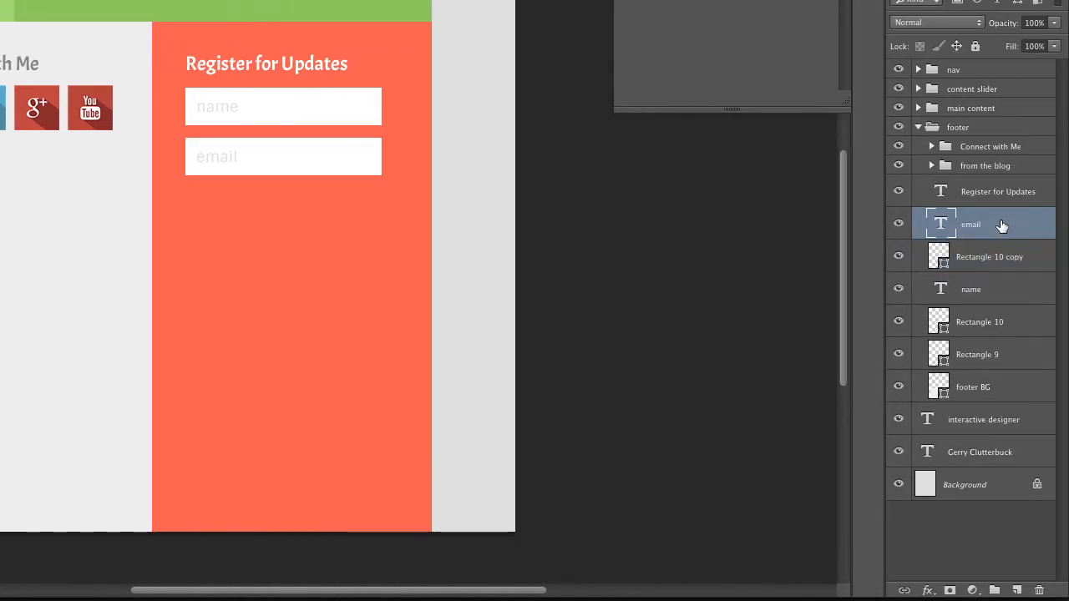
{"action": "left_click", "coordinate": [1016, 591]}
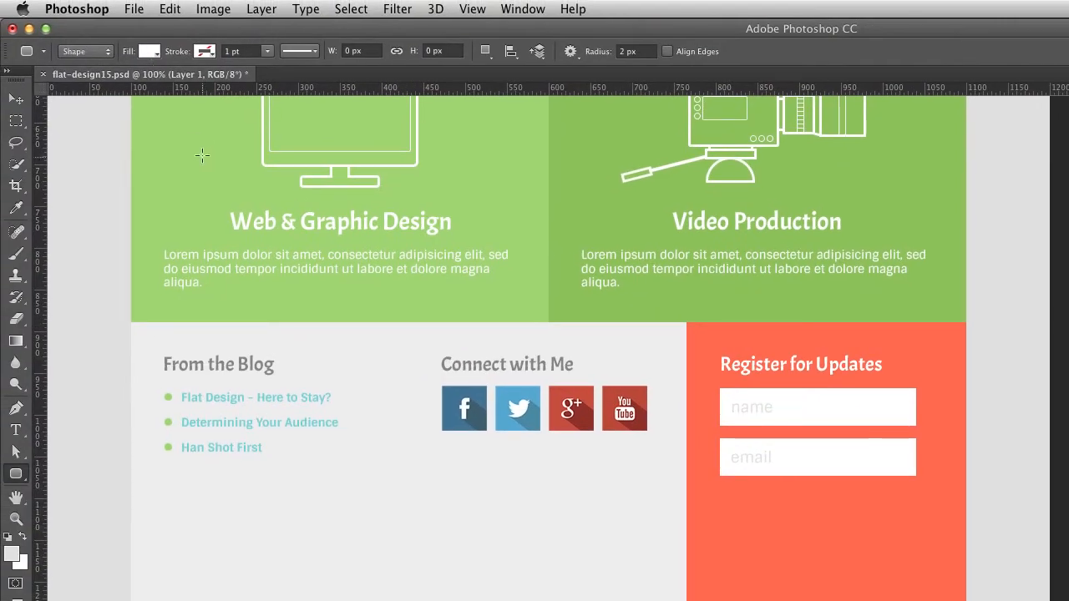
- Set the shape fill to the yellow sampled from the SERVICES navigation button and the corner radius to 3 px
{"action": "scroll", "coordinate": [201, 156], "scroll_direction": "up", "scroll_amount": 5}
{"action": "scroll", "coordinate": [202, 156], "scroll_direction": "up", "scroll_amount": 7}
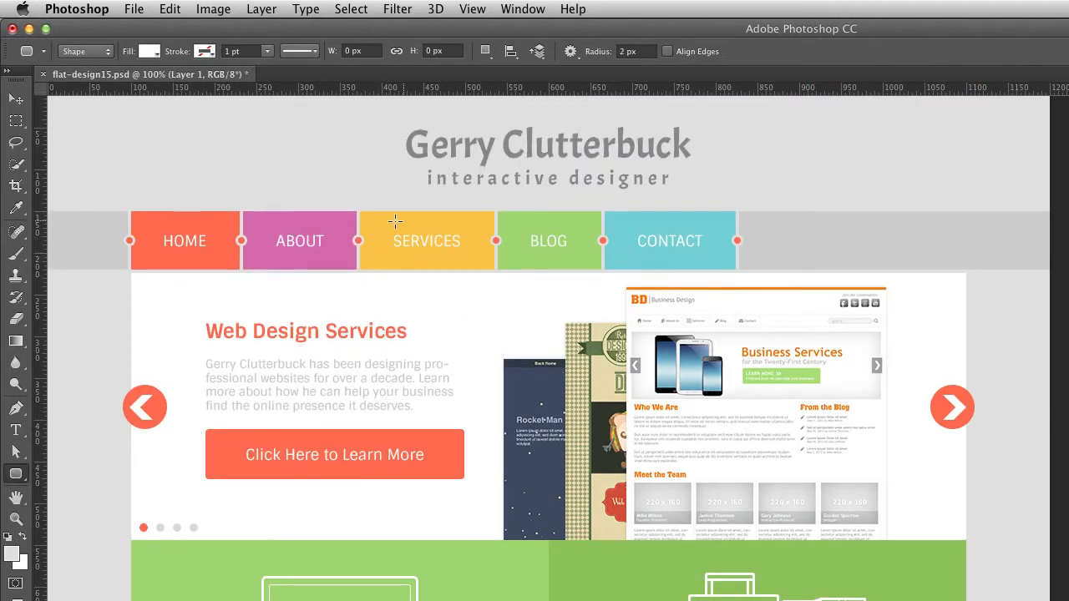
{"action": "left_click", "coordinate": [148, 52]}
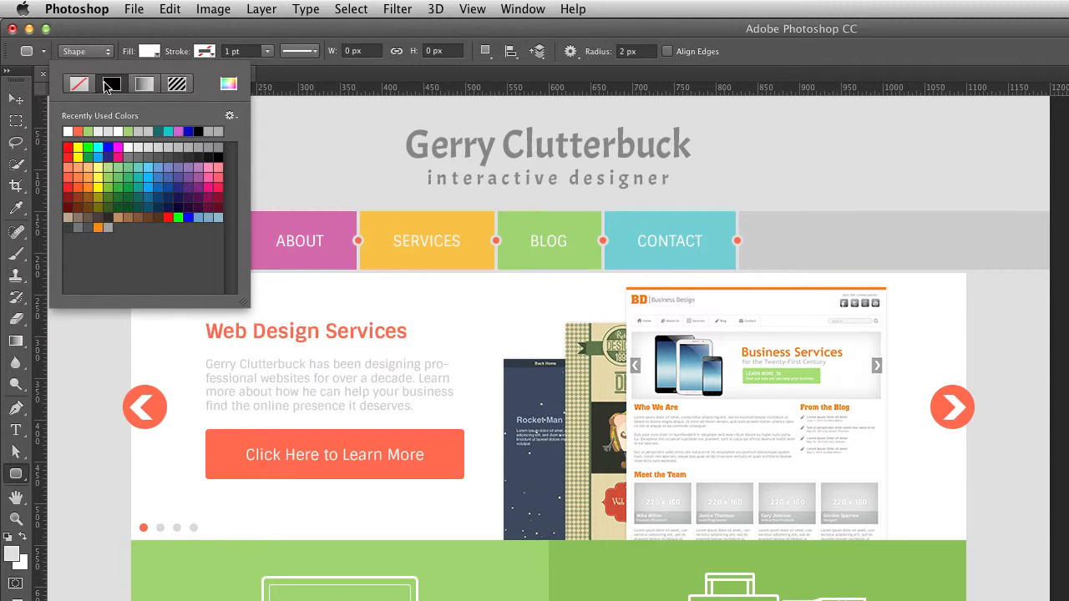
{"action": "left_click", "coordinate": [227, 85]}
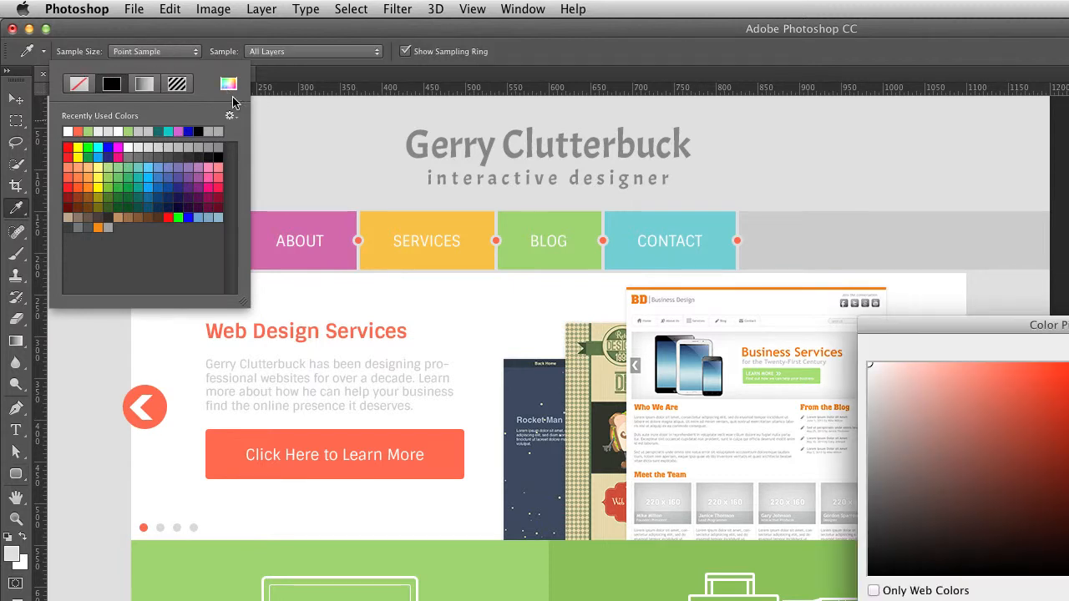
{"action": "left_click", "coordinate": [376, 217]}
{"action": "key", "text": "Return"}
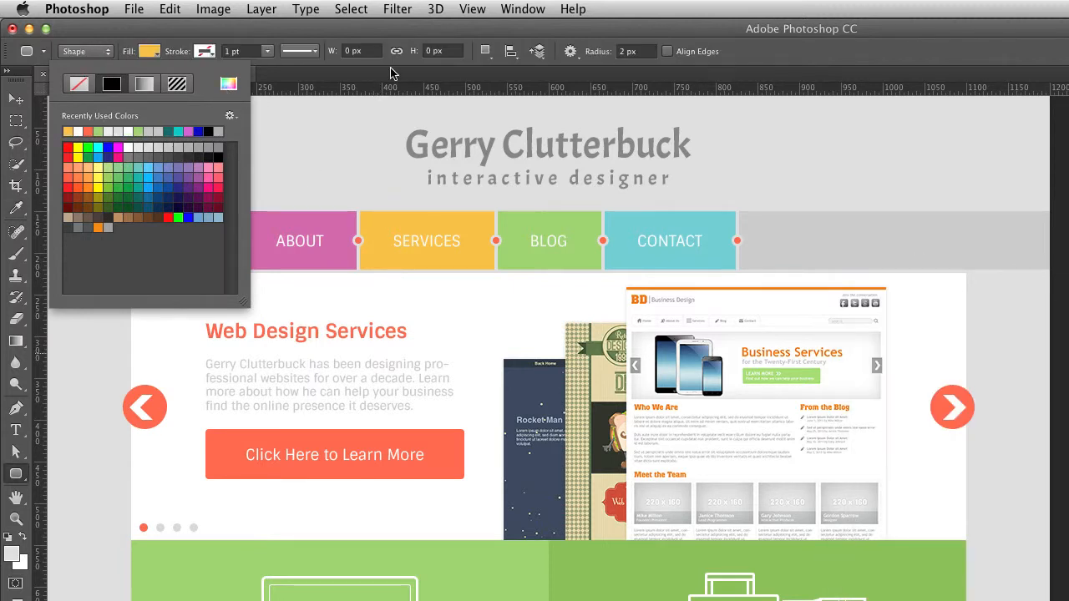
{"action": "left_click", "coordinate": [149, 52]}
{"action": "scroll", "coordinate": [592, 429], "scroll_direction": "down", "scroll_amount": 5}
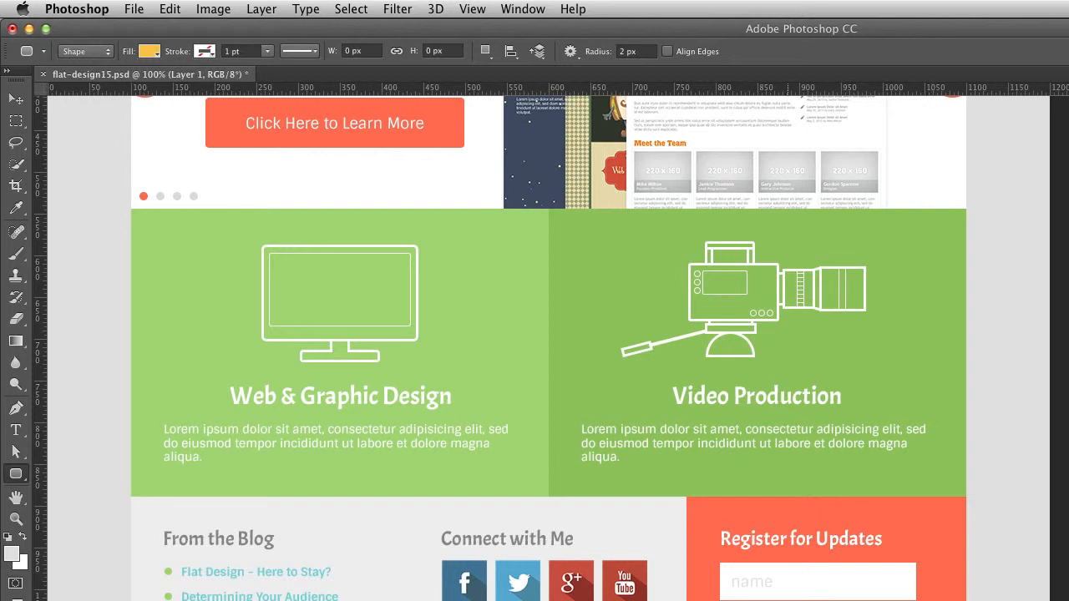
{"action": "left_click", "coordinate": [642, 52]}
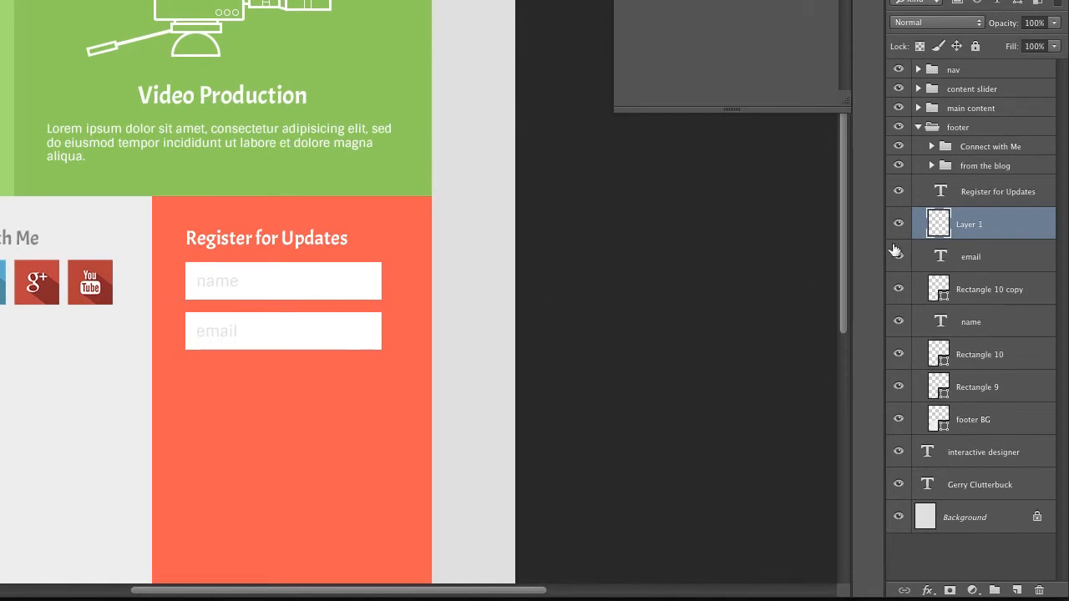
- Place two vertical guides along the left and right edges of the white email box
{"action": "left_click", "coordinate": [931, 288]}
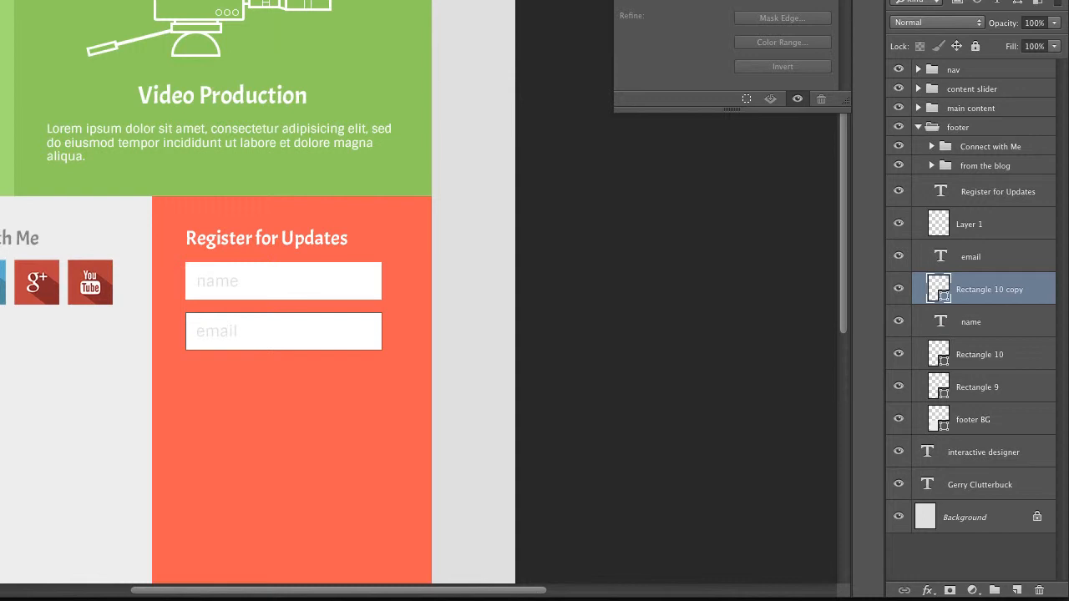
{"action": "left_click_drag", "start_coordinate": [4, 313], "coordinate": [184, 316]}
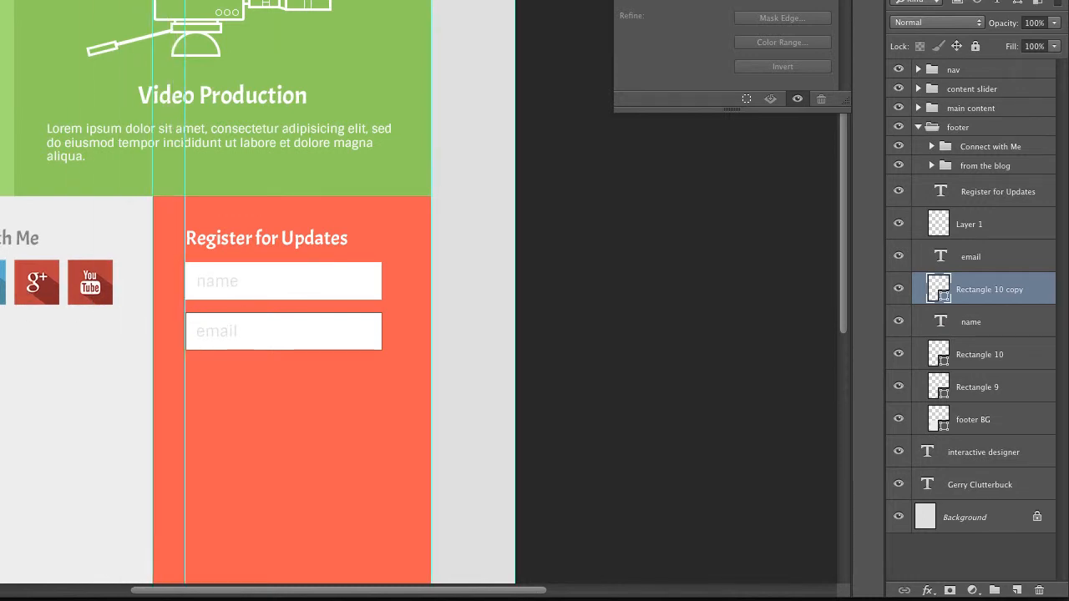
{"action": "left_click_drag", "start_coordinate": [4, 332], "coordinate": [380, 340]}
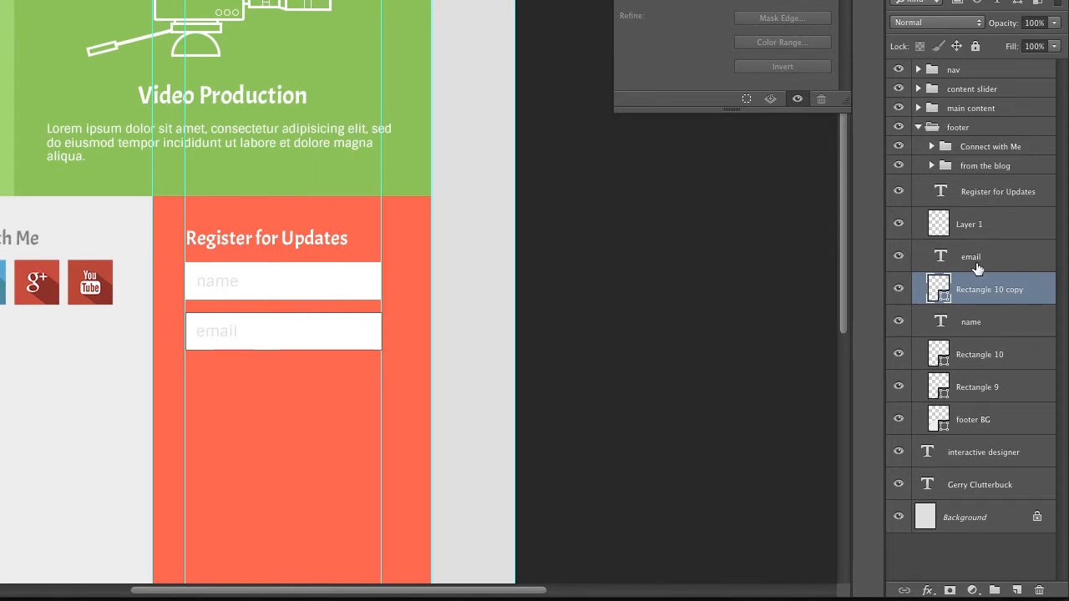
- Draw a yellow rounded rectangle on the new layer below the email box, spanning the two guides, and hide the guides
{"action": "left_click", "coordinate": [976, 226]}
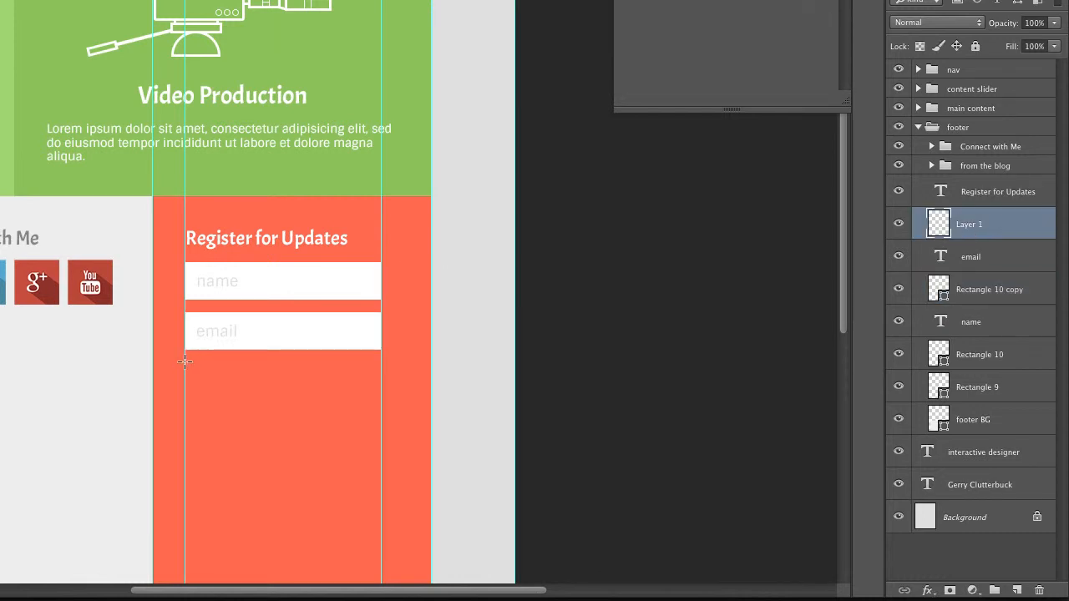
{"action": "left_click_drag", "start_coordinate": [184, 361], "coordinate": [376, 407]}
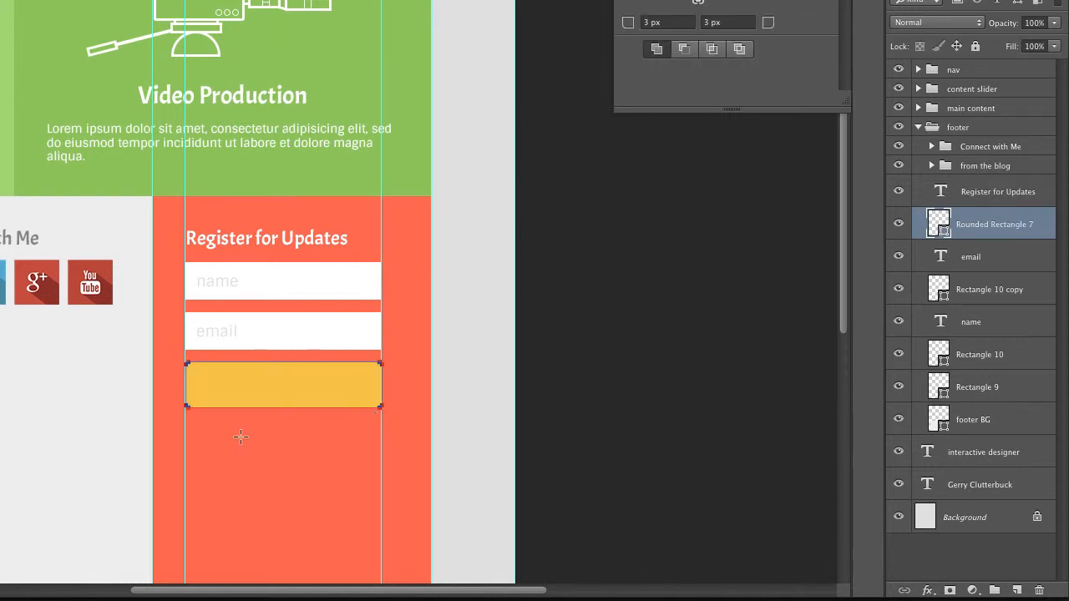
{"action": "key", "text": "v"}
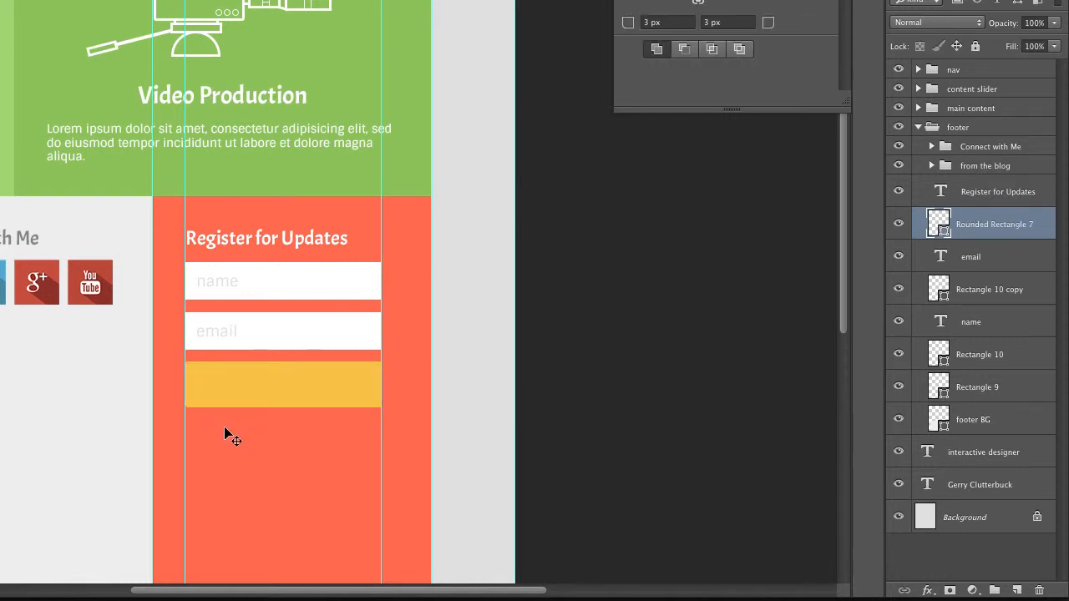
{"action": "key", "text": "ctrl+h"}
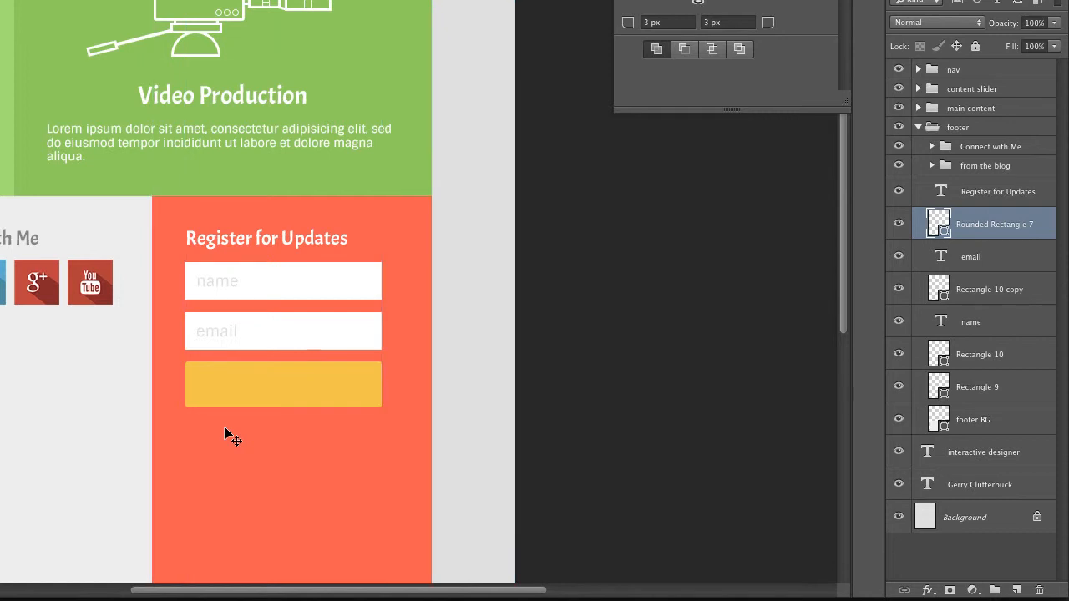
- Add the label "SIGN ME UP" in white, centre-aligned Sintony Bold and centre it on the yellow button
{"action": "key", "text": "t"}
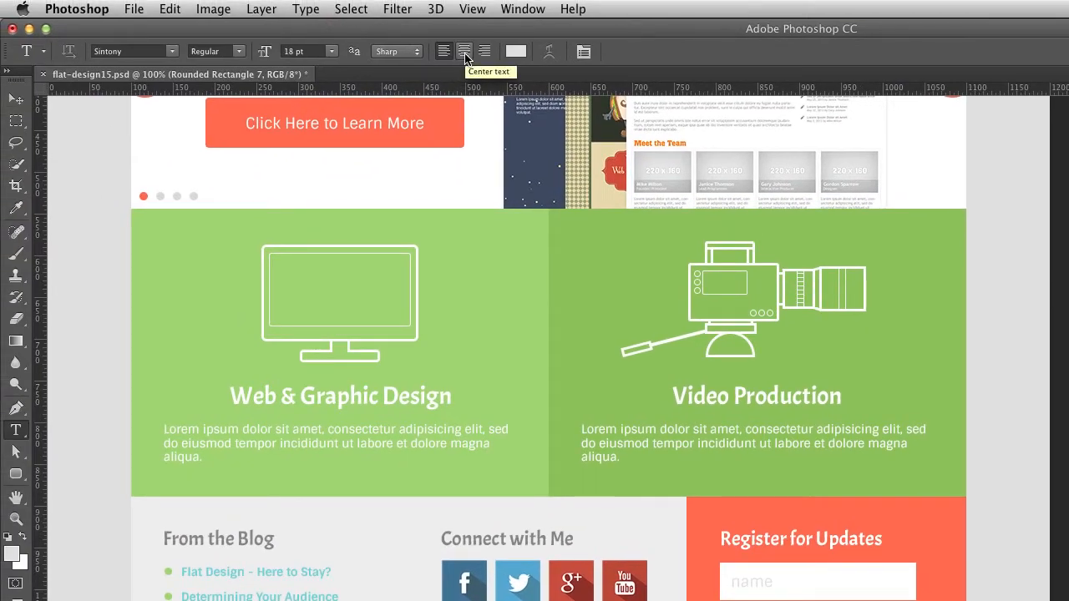
{"action": "left_click", "coordinate": [234, 54]}
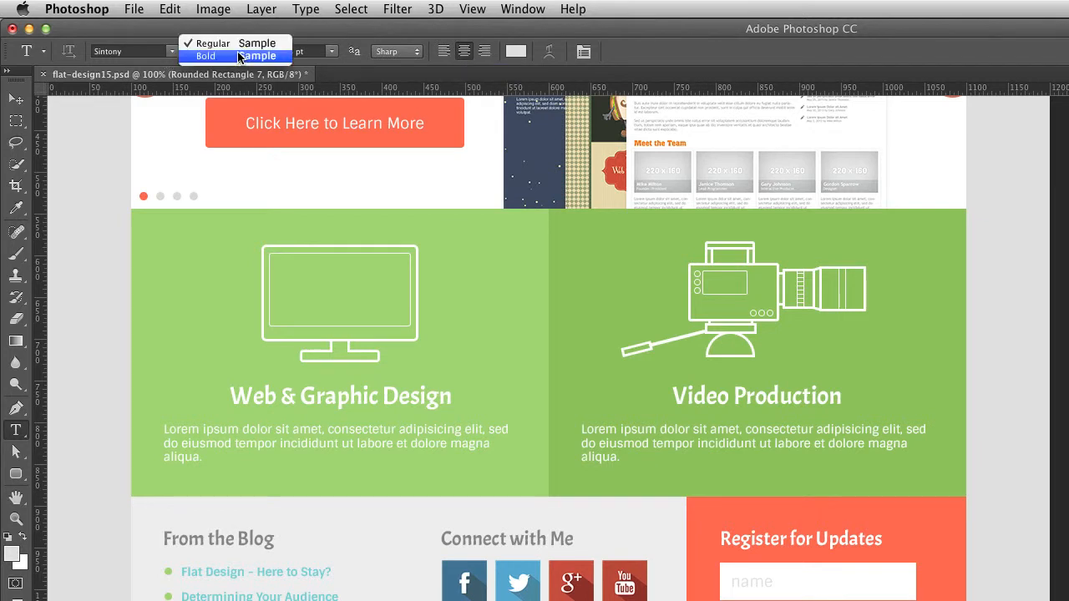
{"action": "left_click", "coordinate": [224, 64]}
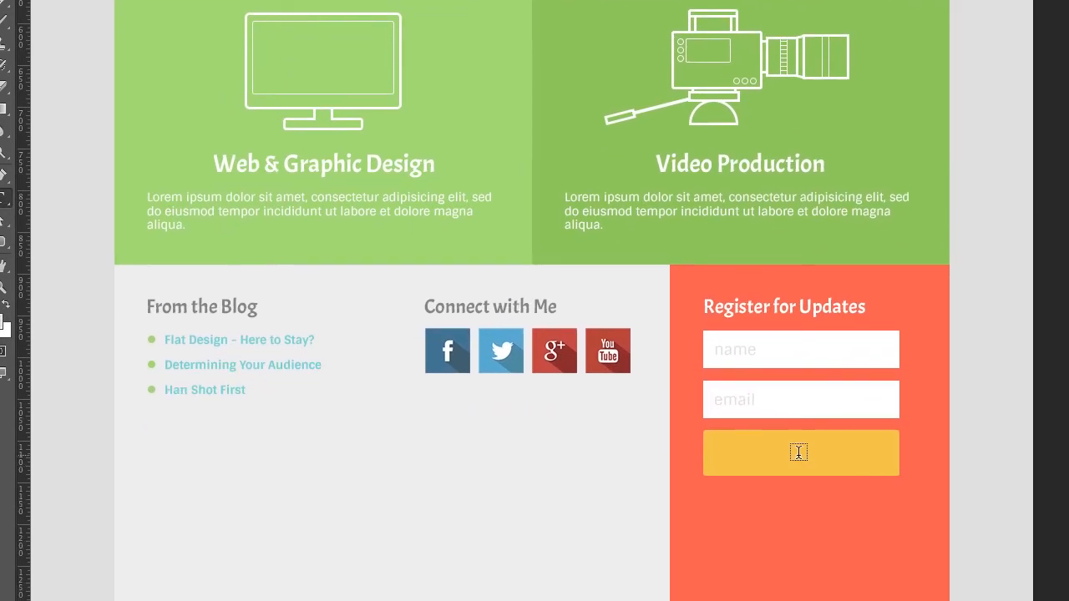
{"action": "left_click", "coordinate": [800, 452]}
{"action": "type", "text": "SIGN ME"}
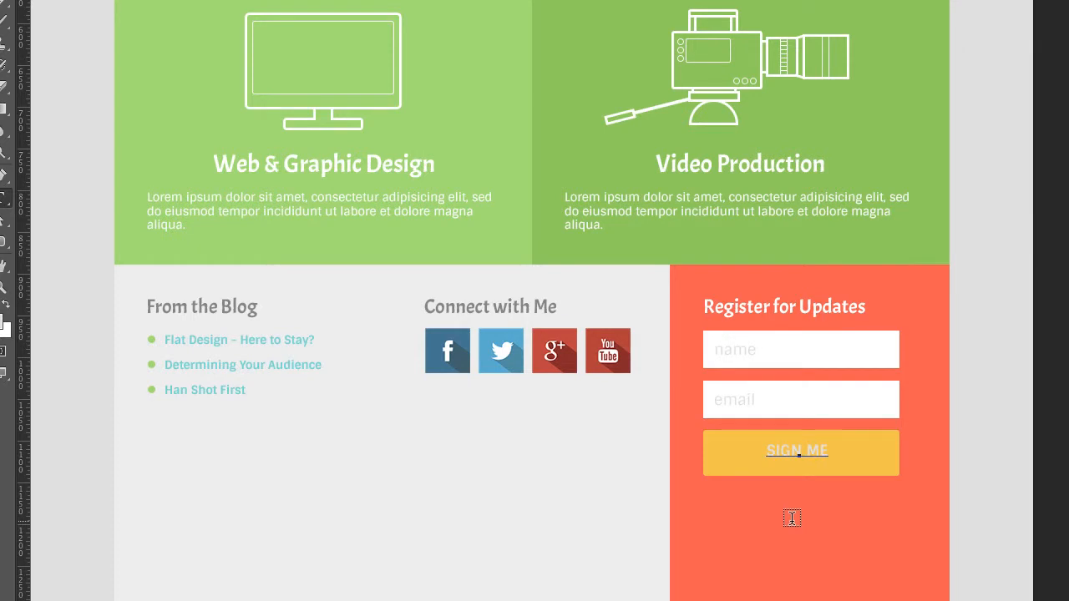
{"action": "type", "text": " UP"}
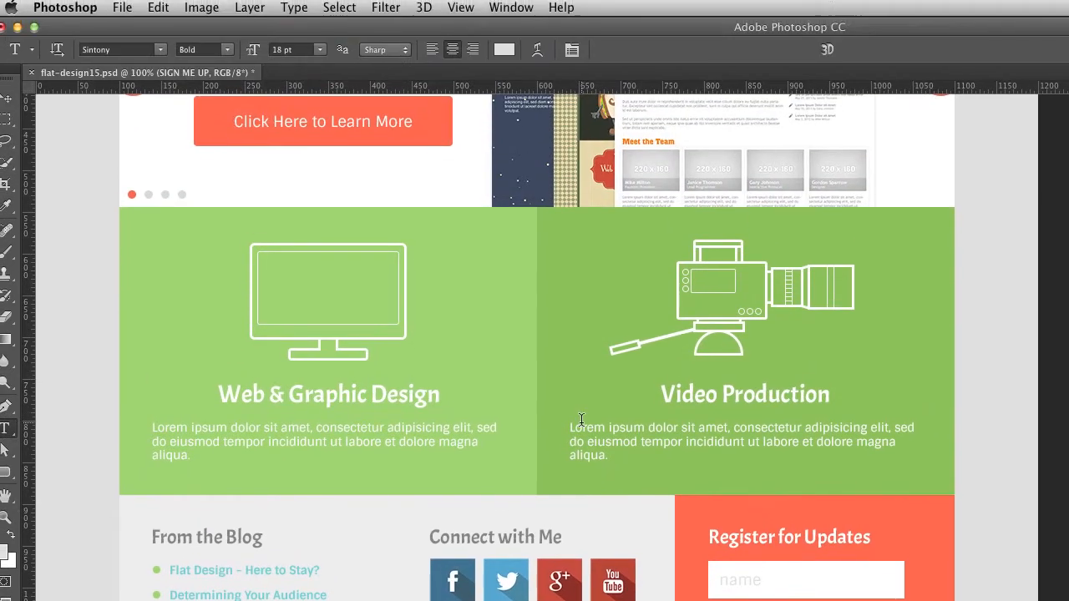
{"action": "left_click", "coordinate": [504, 49]}
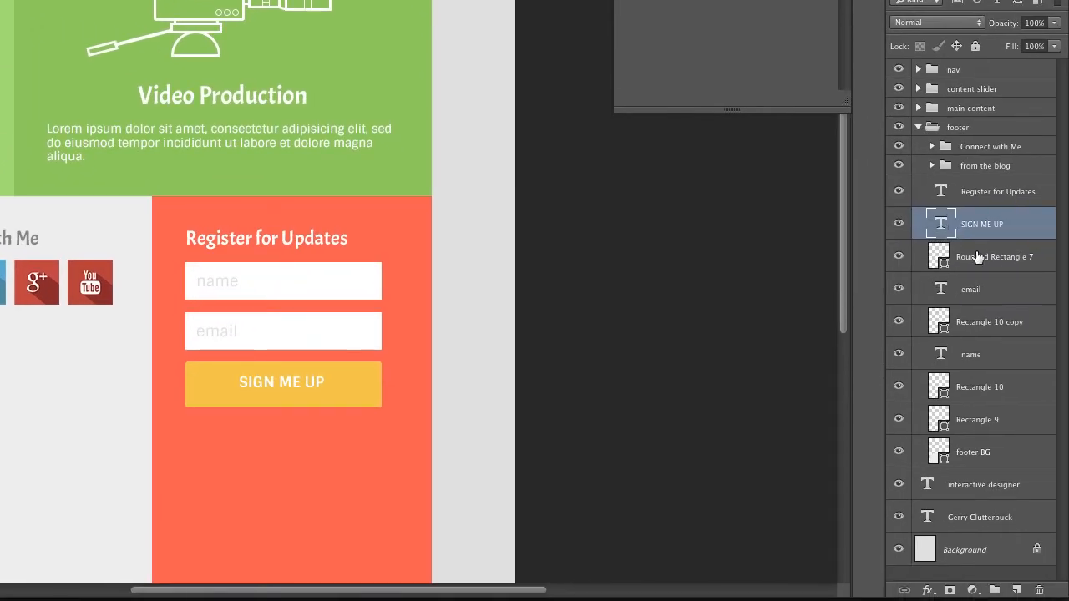
{"action": "left_click", "coordinate": [975, 258], "text": "shift"}
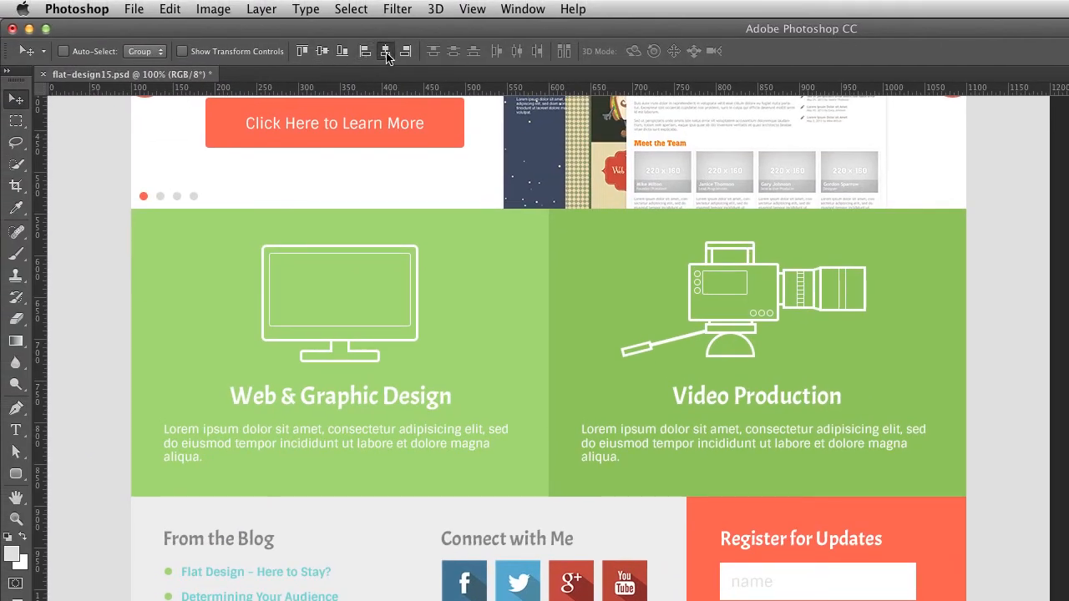
{"action": "left_click", "coordinate": [385, 51]}
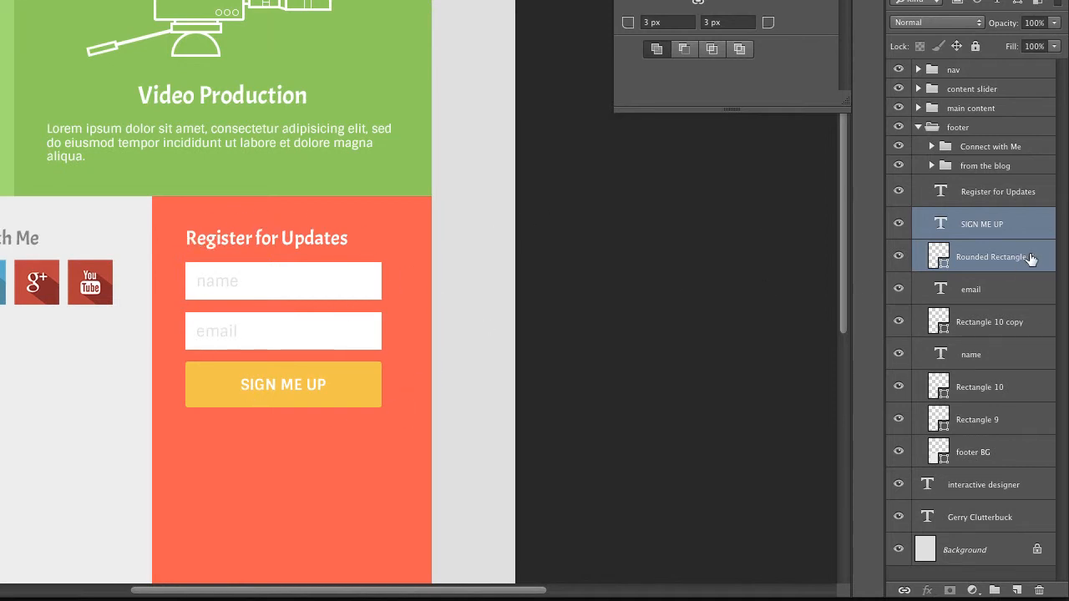
- Group all layers from the "Register for Updates" heading down to the coral panel into a new group named "Register"
{"action": "left_click", "coordinate": [975, 193]}
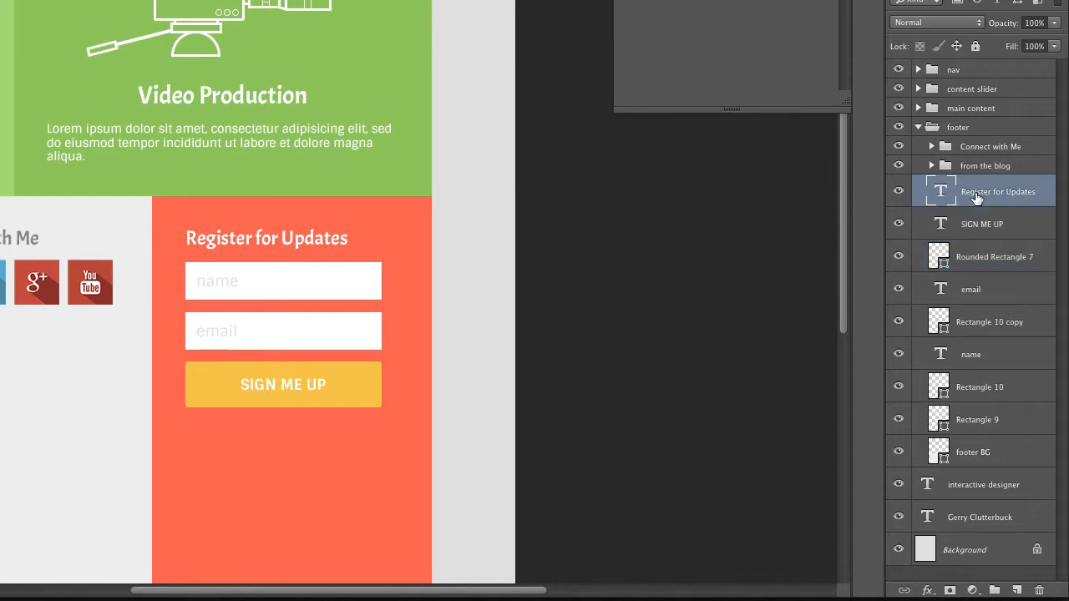
{"action": "left_click", "coordinate": [898, 388]}
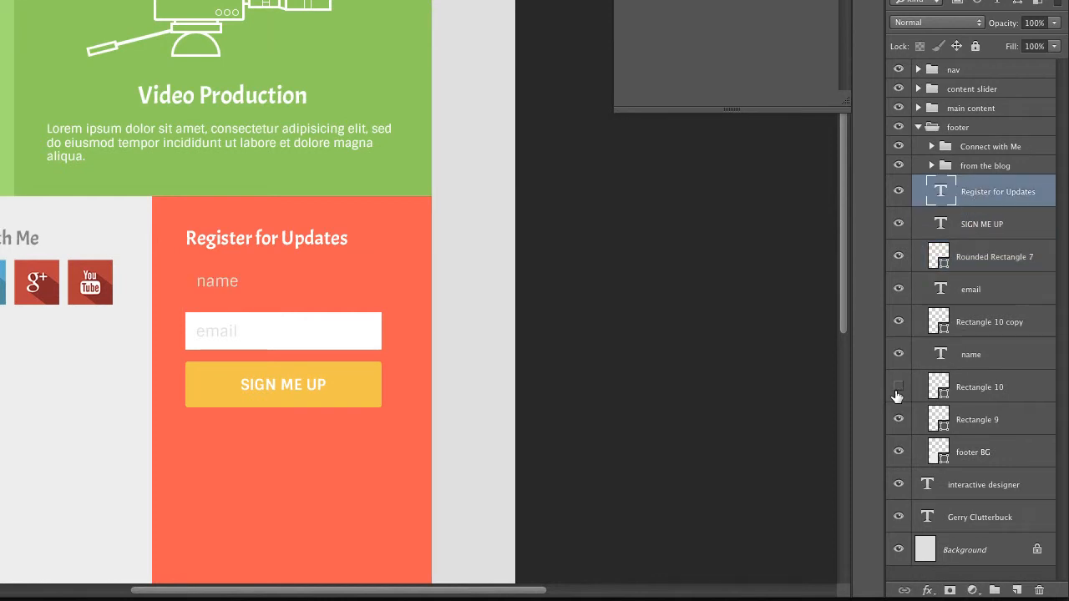
{"action": "left_click", "coordinate": [898, 386]}
{"action": "left_click", "coordinate": [898, 419]}
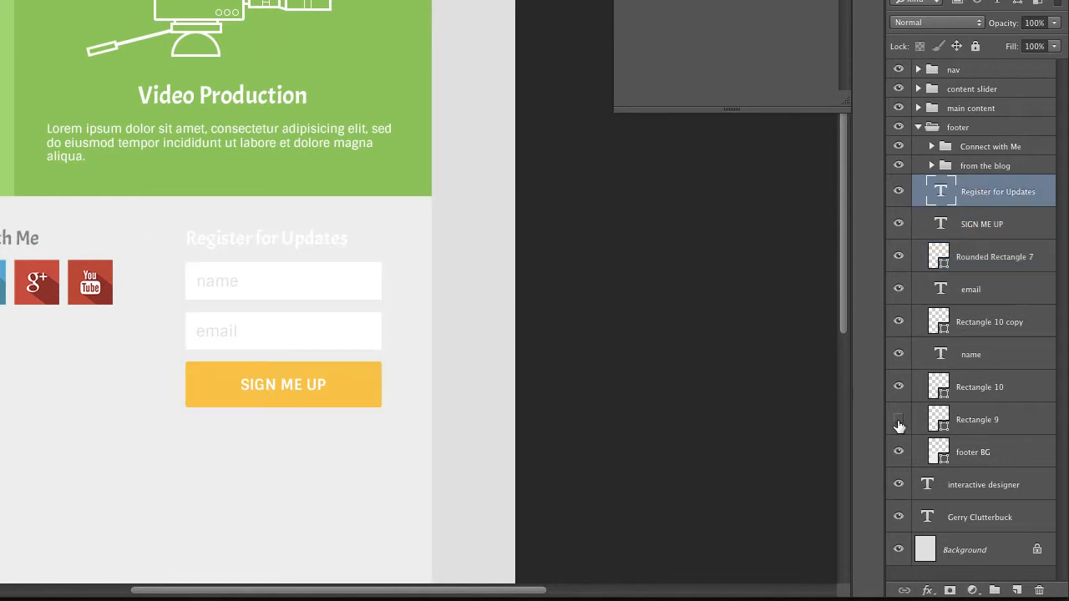
{"action": "left_click", "coordinate": [899, 420]}
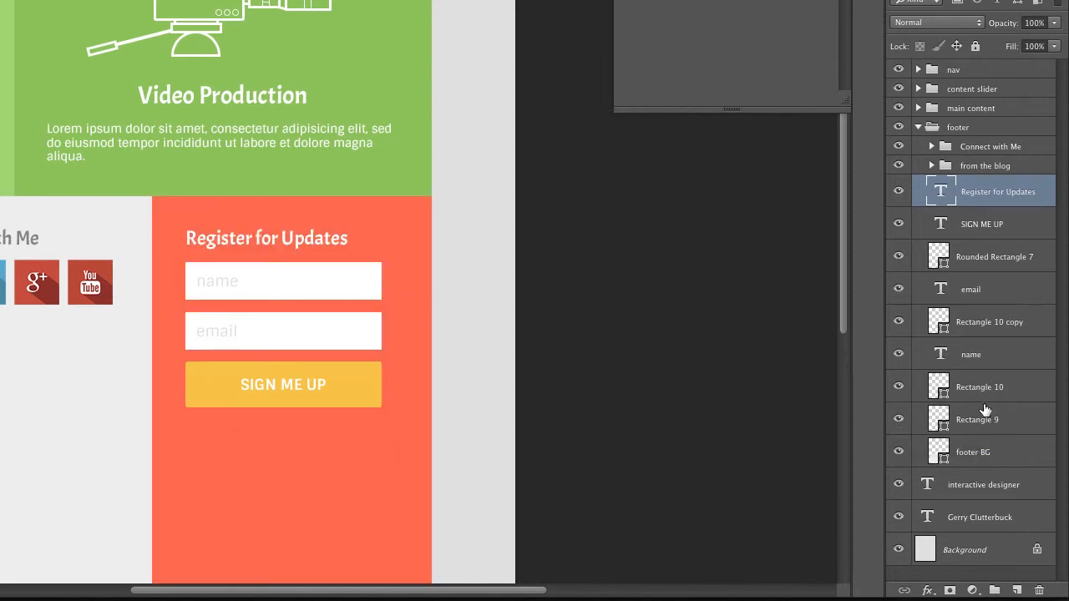
{"action": "left_click", "coordinate": [899, 420]}
{"action": "left_click", "coordinate": [899, 419]}
{"action": "left_click", "coordinate": [1026, 420], "text": "shift"}
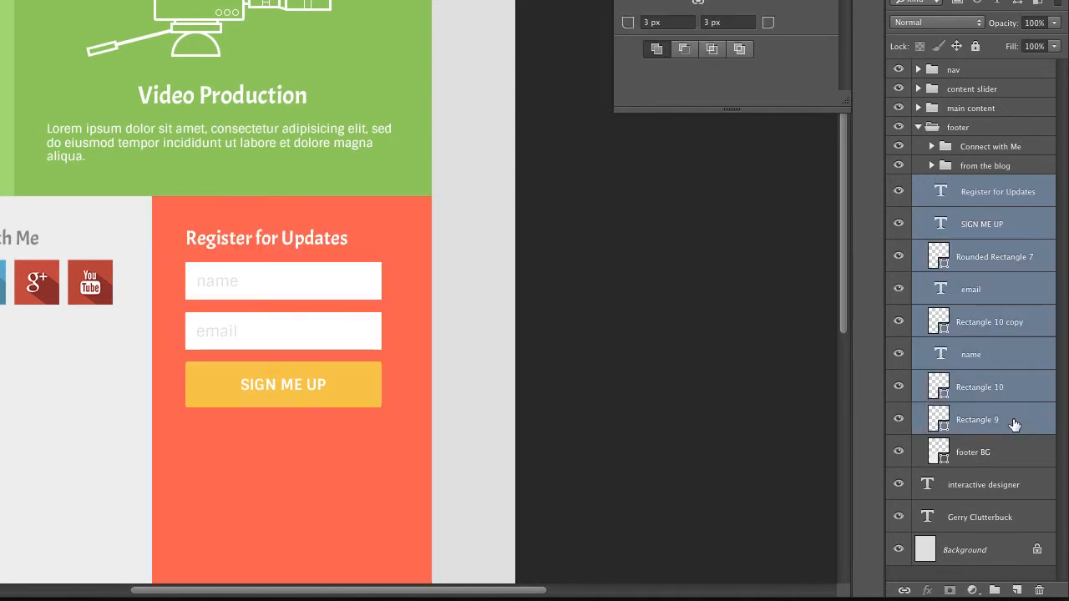
{"action": "left_click", "coordinate": [994, 591], "text": "alt"}
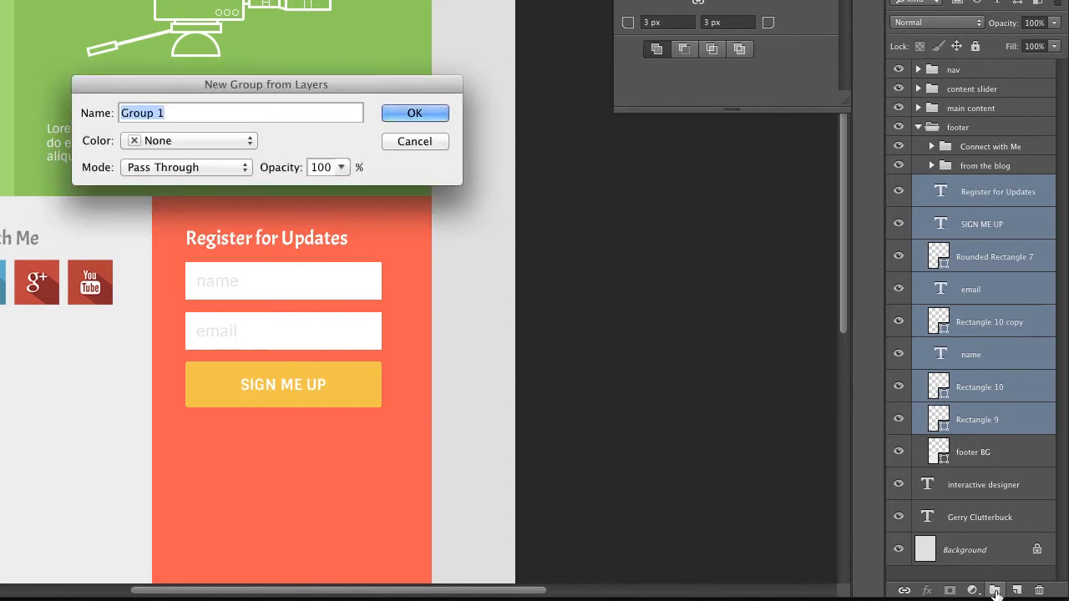
{"action": "type", "text": "Register"}
{"action": "key", "text": "Return"}
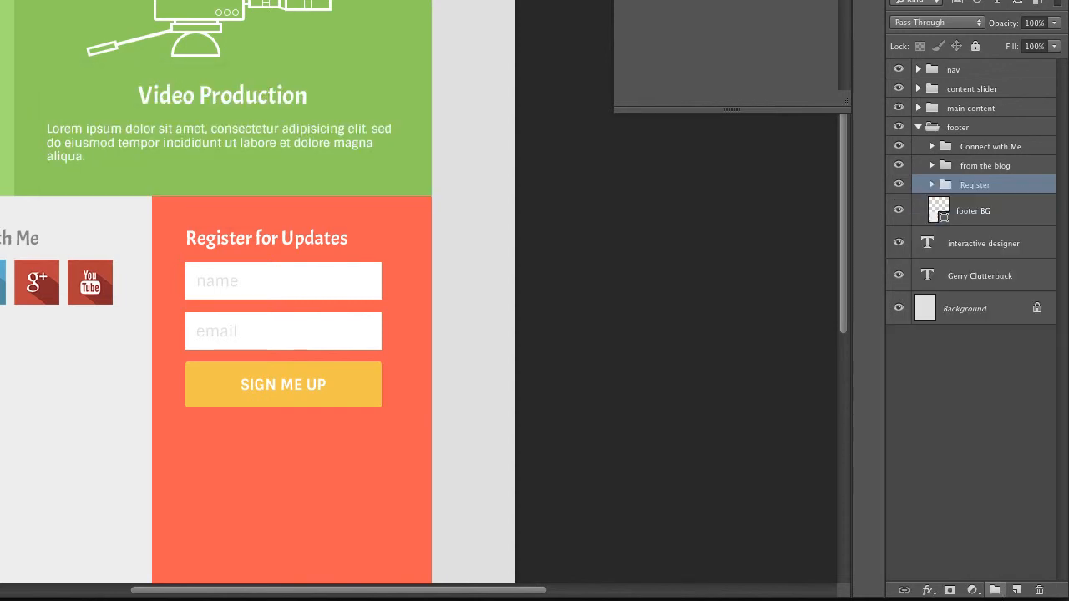
- Toggle the Register group's visibility to check its contents, and collapse the footer group
{"action": "left_click", "coordinate": [900, 185]}
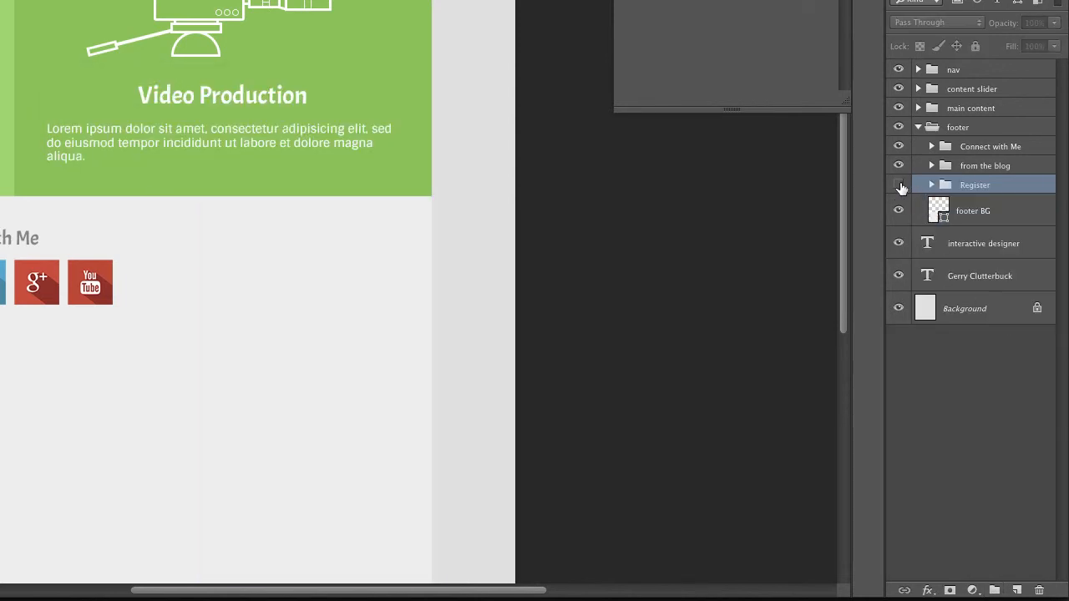
{"action": "left_click", "coordinate": [900, 185]}
{"action": "left_click", "coordinate": [900, 185]}
{"action": "left_click", "coordinate": [899, 184]}
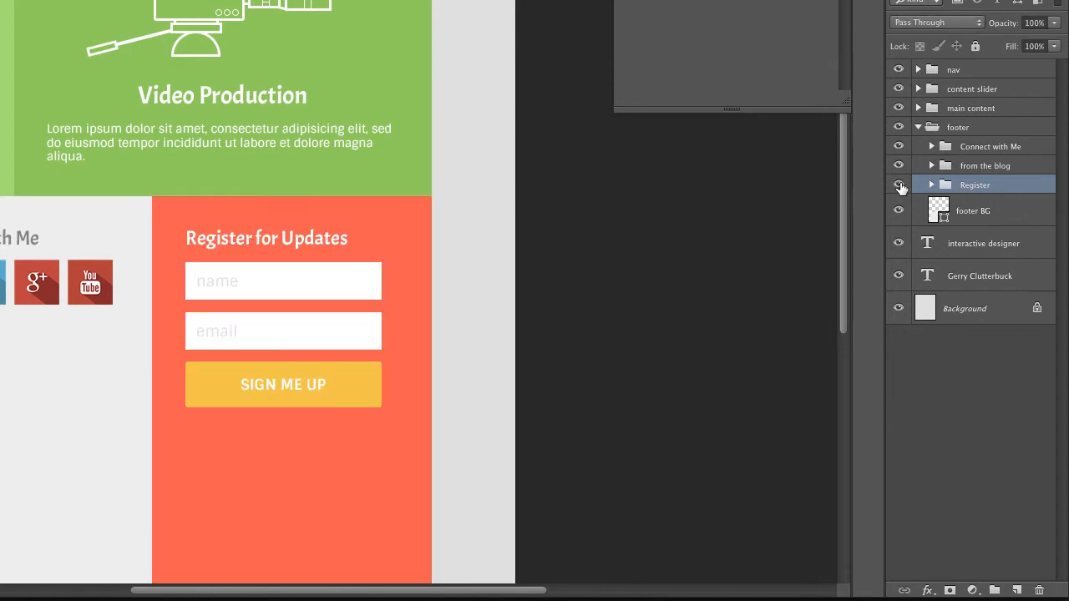
{"action": "left_click", "coordinate": [918, 128]}
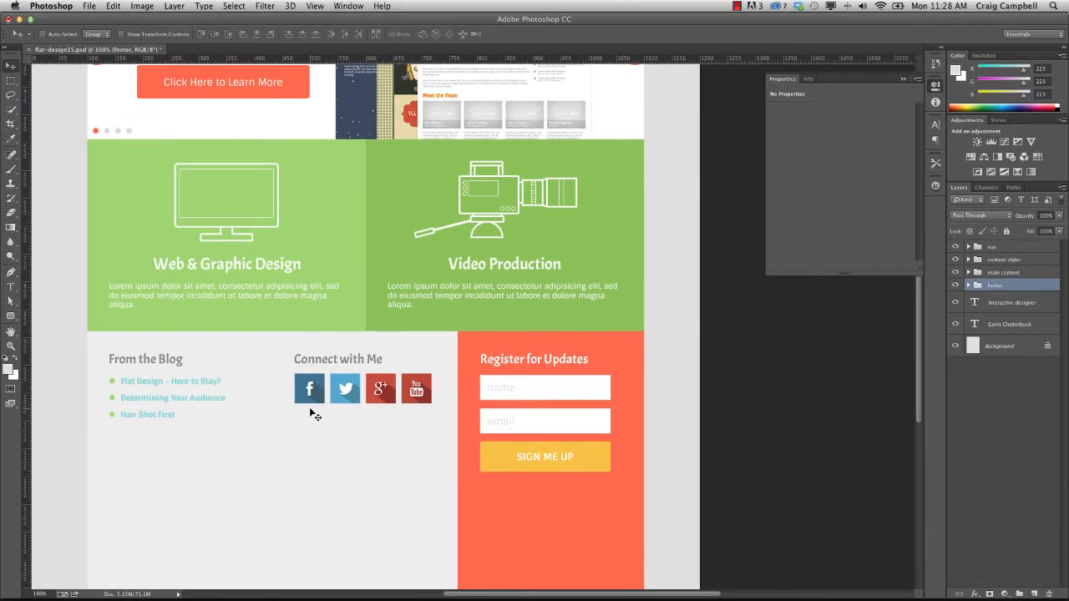
{"action": "scroll", "coordinate": [311, 415], "scroll_direction": "down", "scroll_amount": 2}
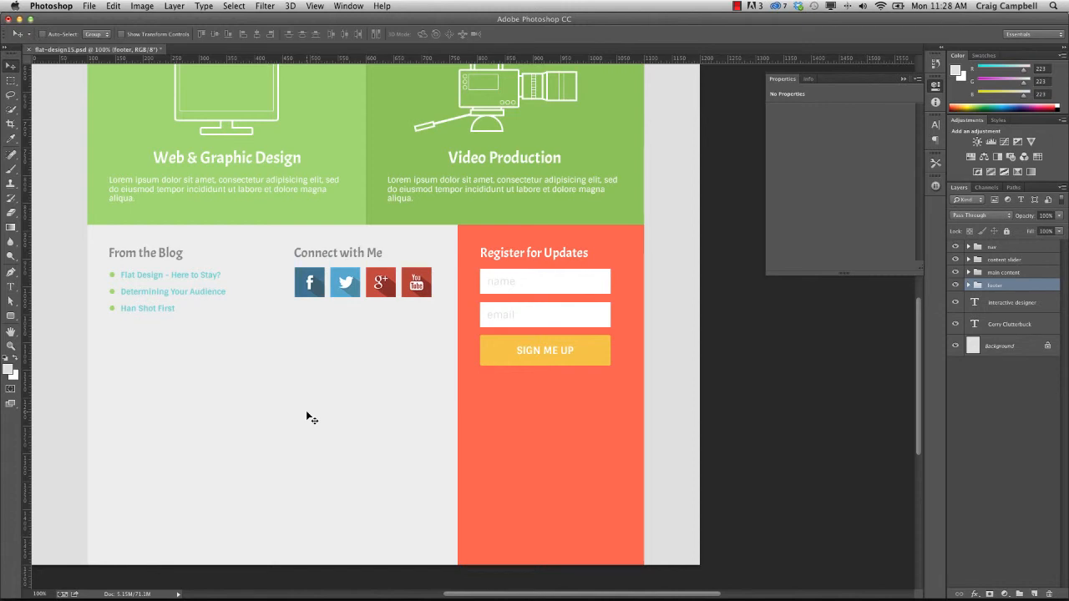
- Crop the bottom of the canvas up to a short distance below the SIGN ME UP button, keeping the full width
{"action": "key", "text": "c"}
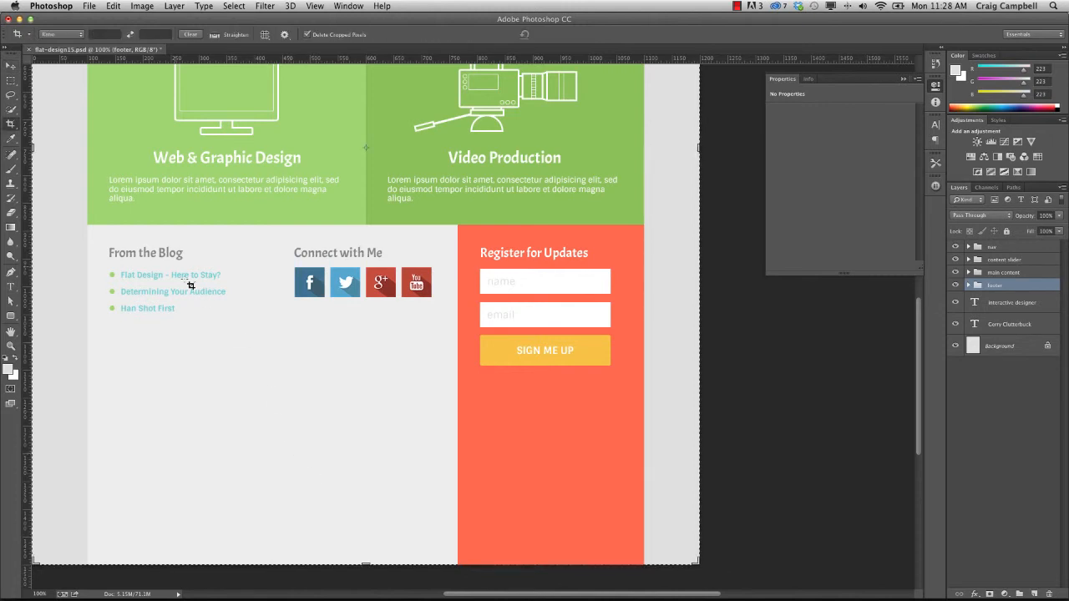
{"action": "left_click_drag", "start_coordinate": [10, 124], "coordinate": [47, 127]}
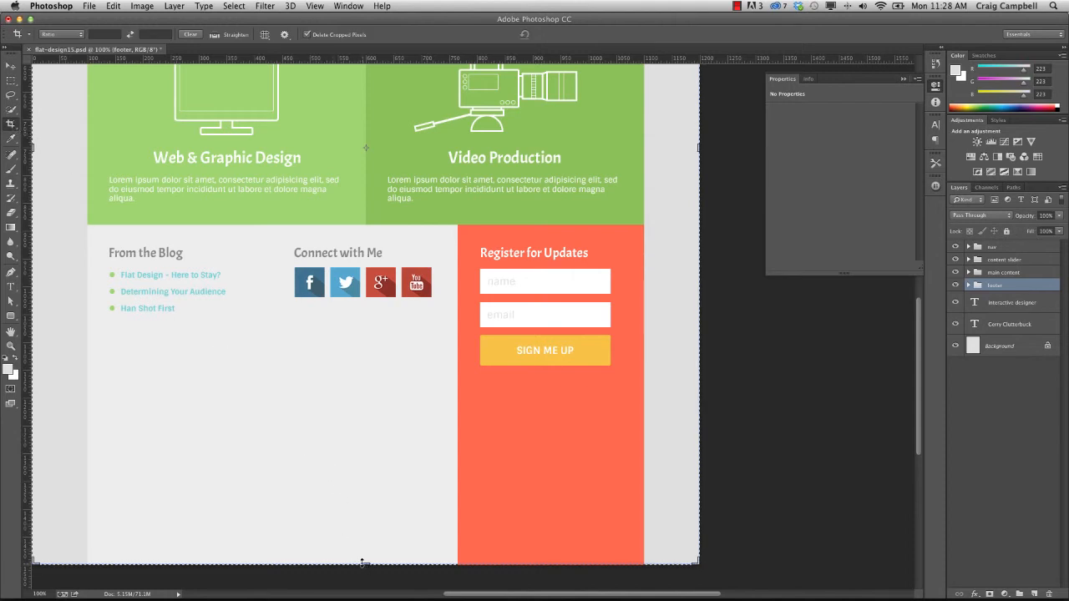
{"action": "left_click_drag", "start_coordinate": [365, 564], "coordinate": [365, 477]}
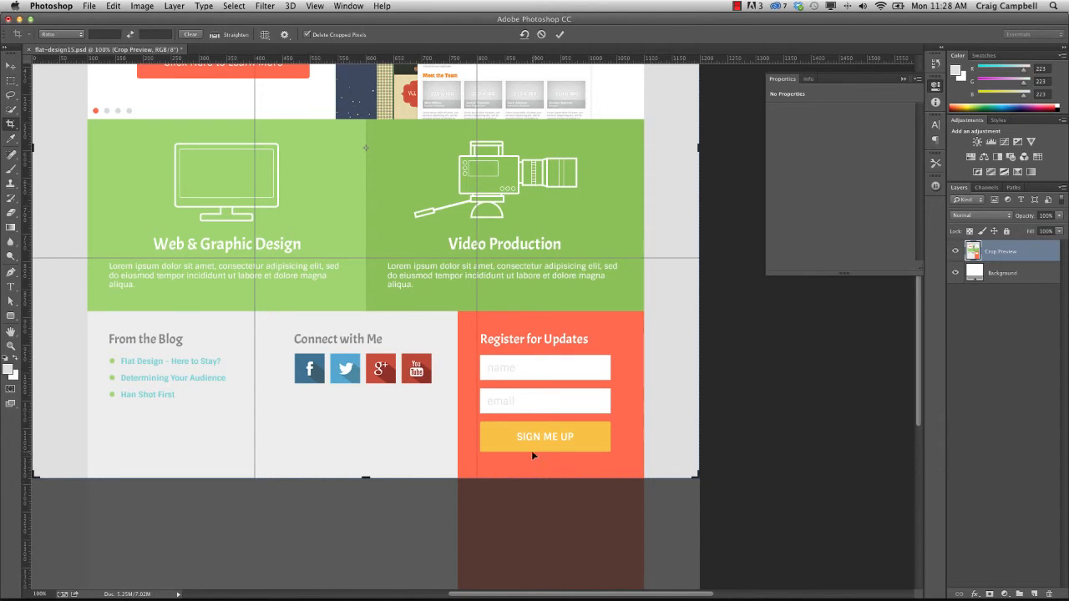
{"action": "scroll", "coordinate": [385, 519], "scroll_direction": "up", "scroll_amount": 2}
{"action": "scroll", "coordinate": [385, 520], "scroll_direction": "left", "scroll_amount": 2}
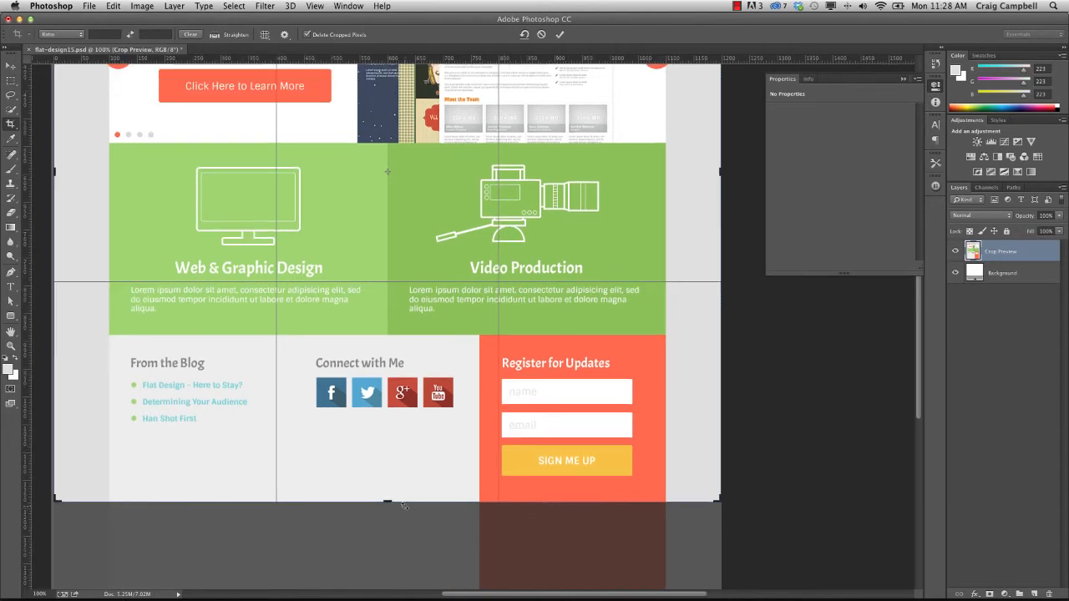
{"action": "key", "text": "Return"}
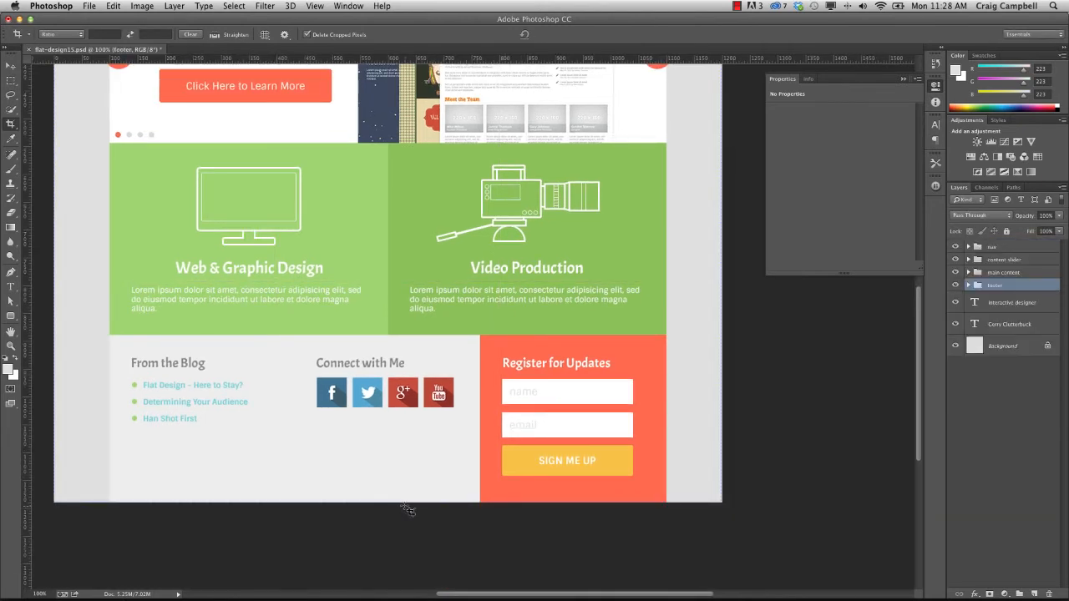
- Review the whole cropped mockup in full-screen mode against a black background, from the header down to the footer
{"action": "left_click_drag", "start_coordinate": [370, 303], "coordinate": [364, 339]}
{"action": "left_click_drag", "start_coordinate": [364, 340], "coordinate": [364, 367]}
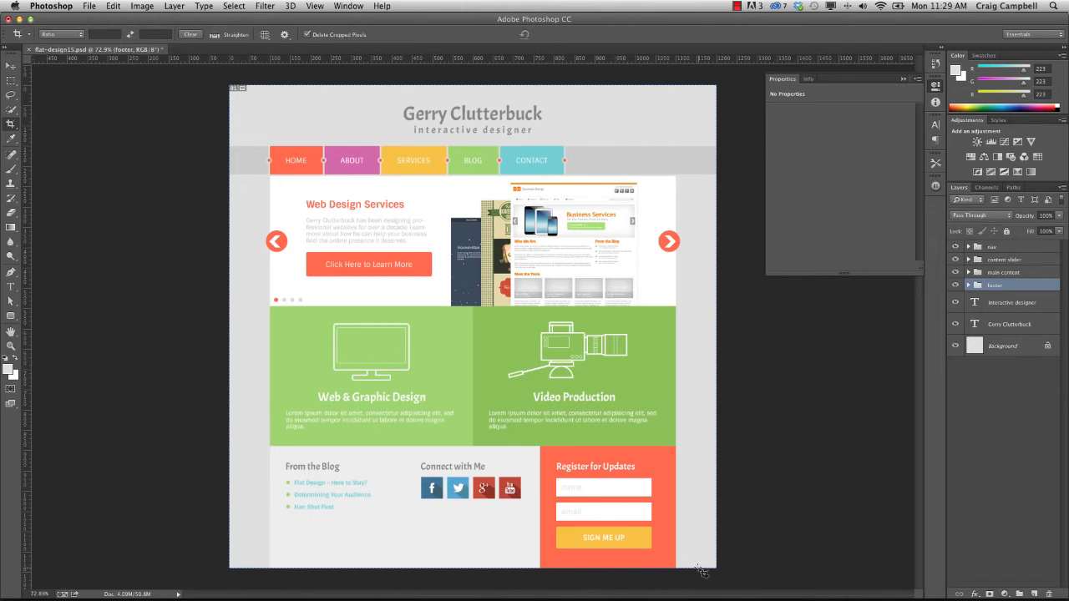
{"action": "key", "text": "f"}
{"action": "key", "text": "f"}
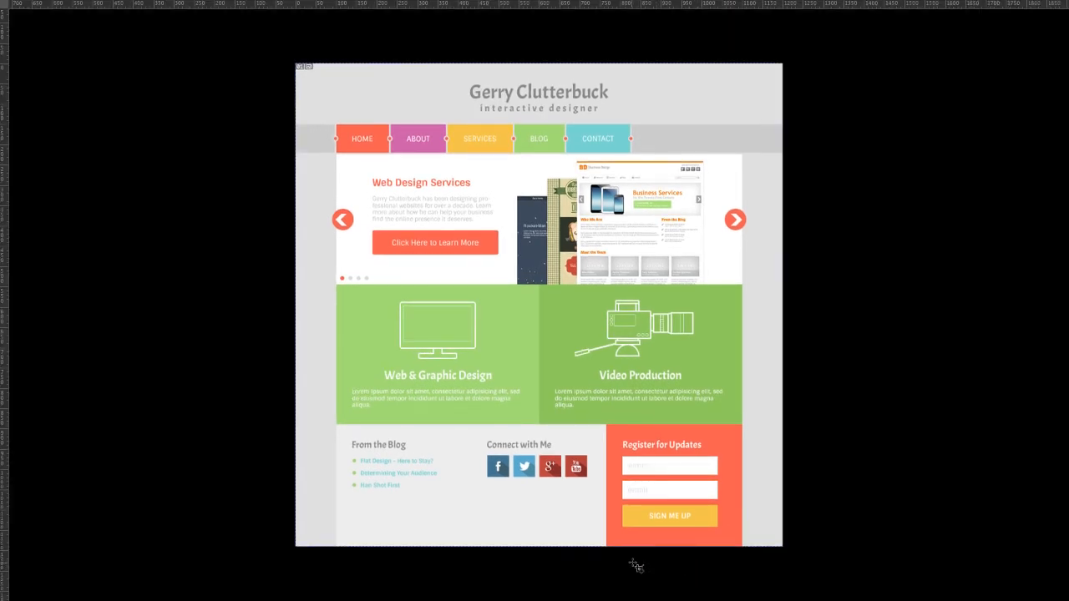
{"action": "left_click_drag", "start_coordinate": [553, 543], "coordinate": [566, 544]}
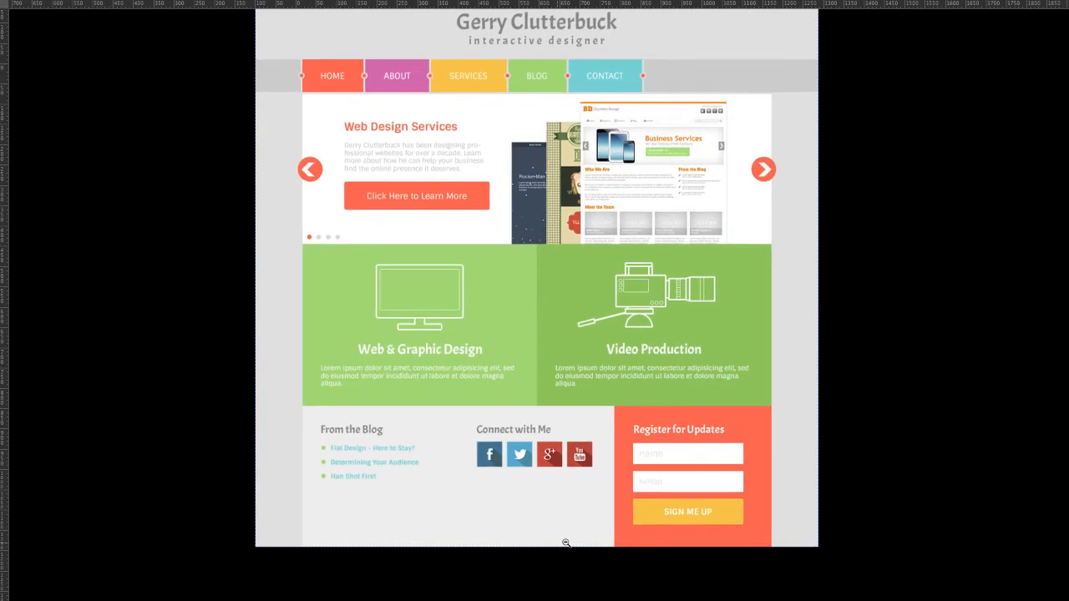
{"action": "left_click_drag", "start_coordinate": [526, 496], "coordinate": [514, 533]}
{"action": "key", "text": "c"}
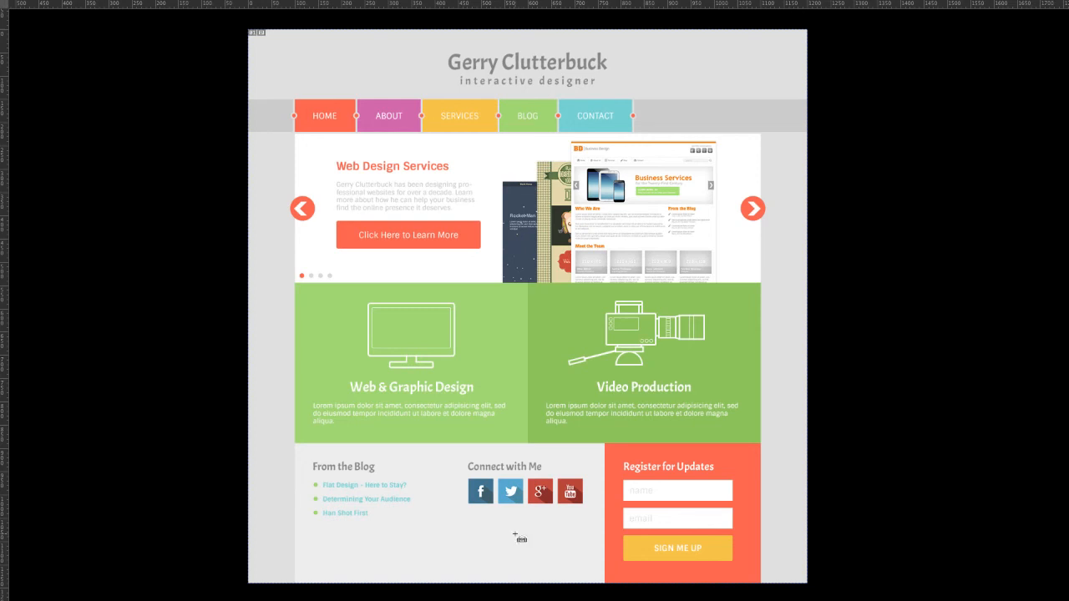
- Save the mockup as a new Photoshop file named flat-design-final.psd in the project-files folder
{"action": "key", "text": "super+shift+s"}
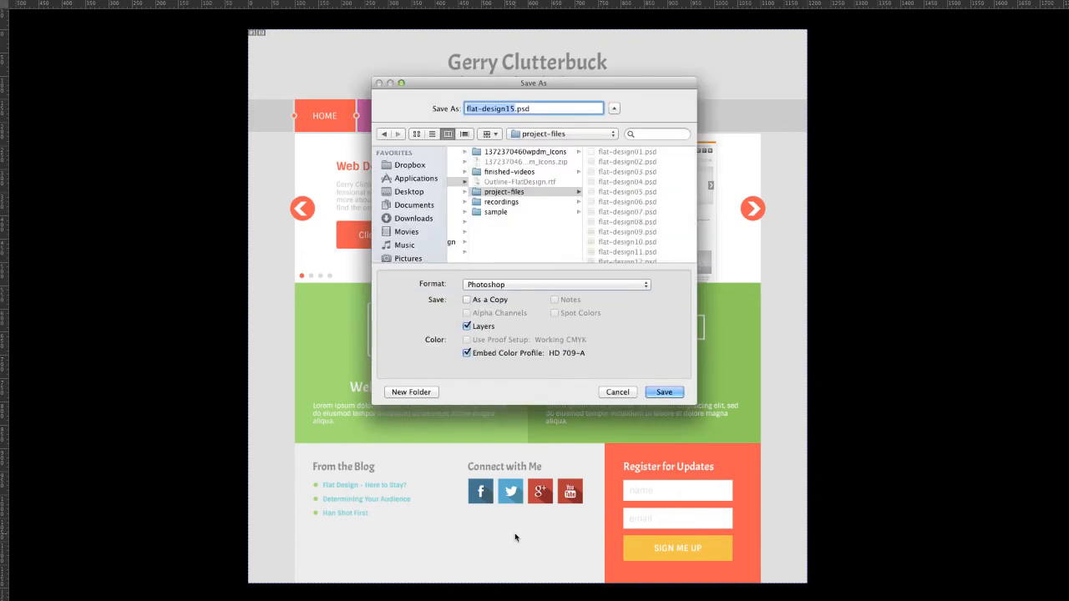
{"action": "key", "text": "Right"}
{"action": "key", "text": "BackSpace"}
{"action": "key", "text": "BackSpace"}
{"action": "type", "text": "-fn"}
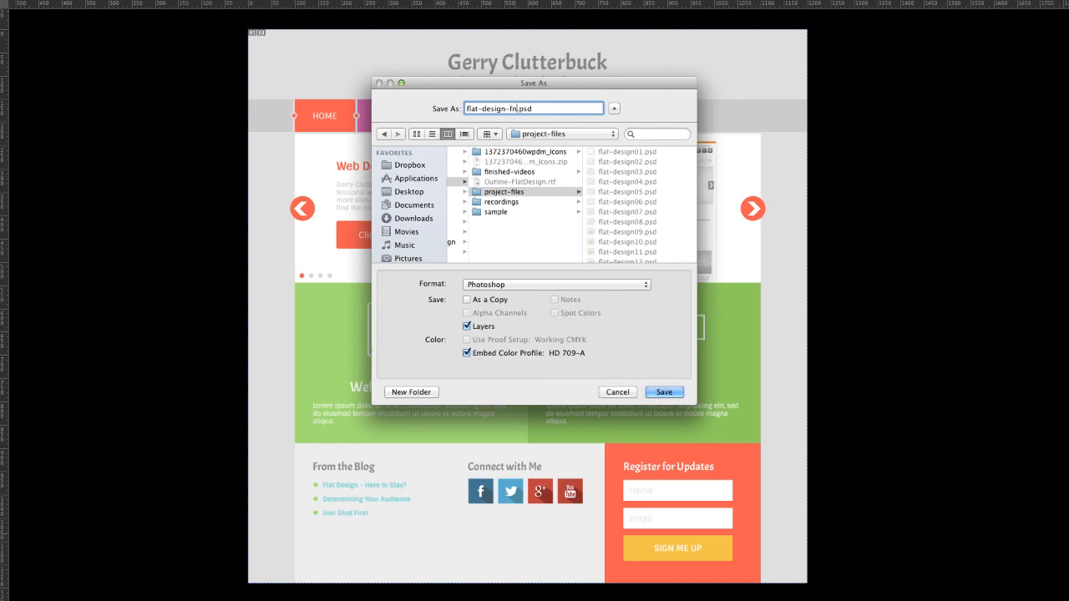
{"action": "type", "text": "nal"}
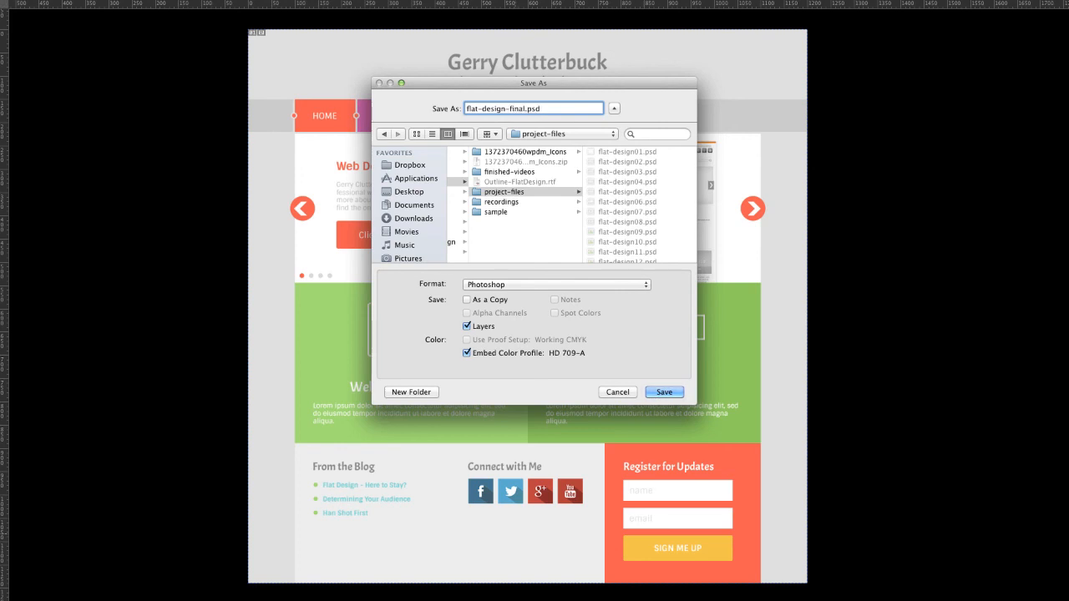